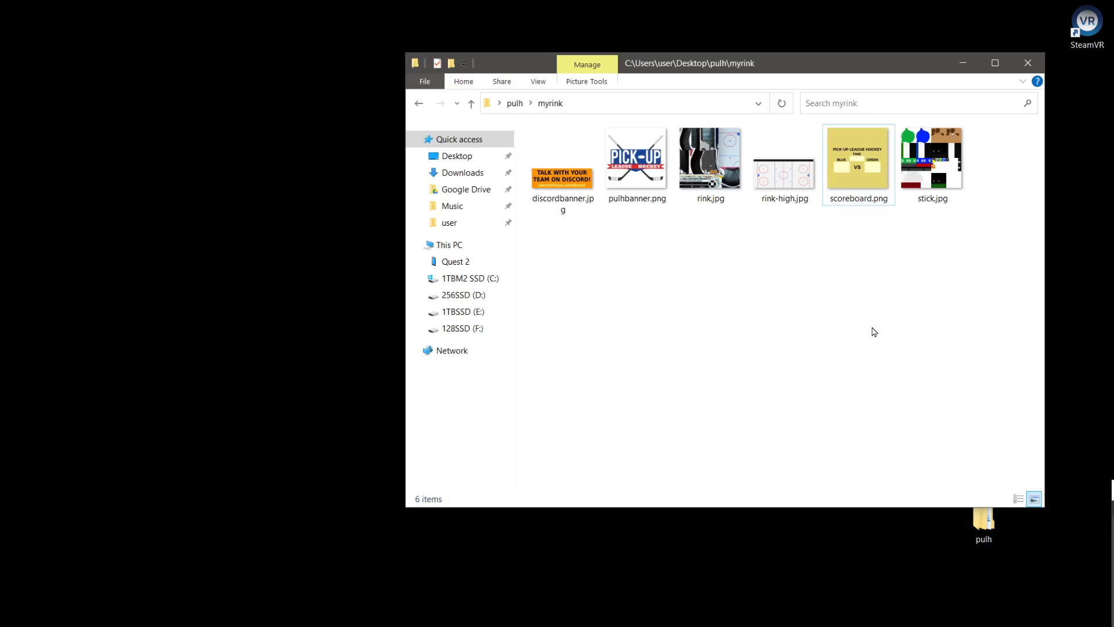
pyautogui.click(852, 176)
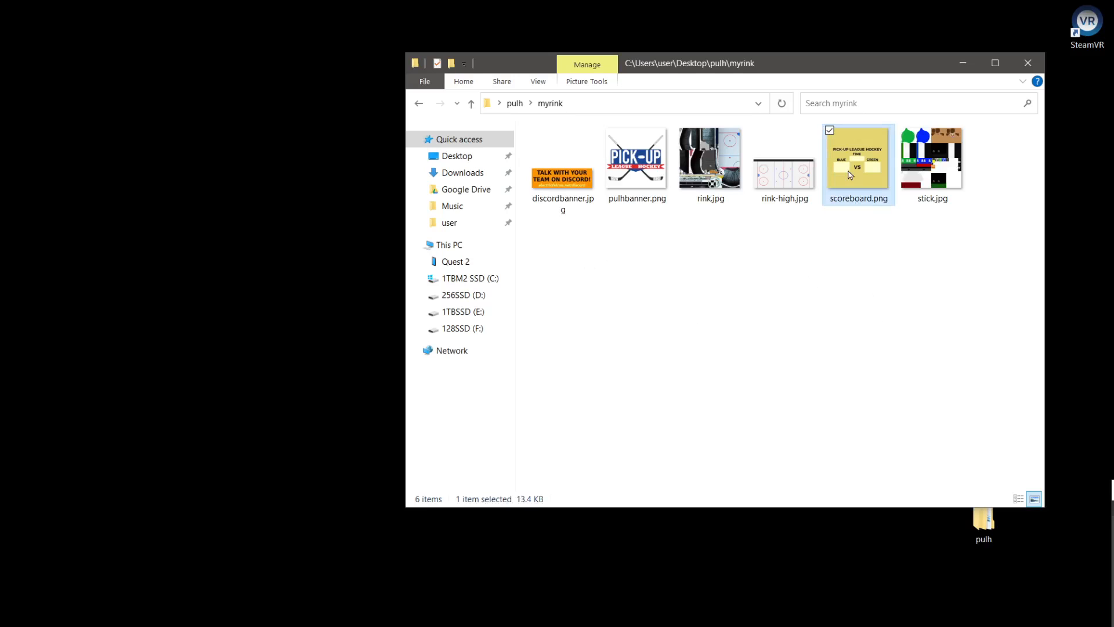
pyautogui.click(567, 193)
pyautogui.click(706, 324)
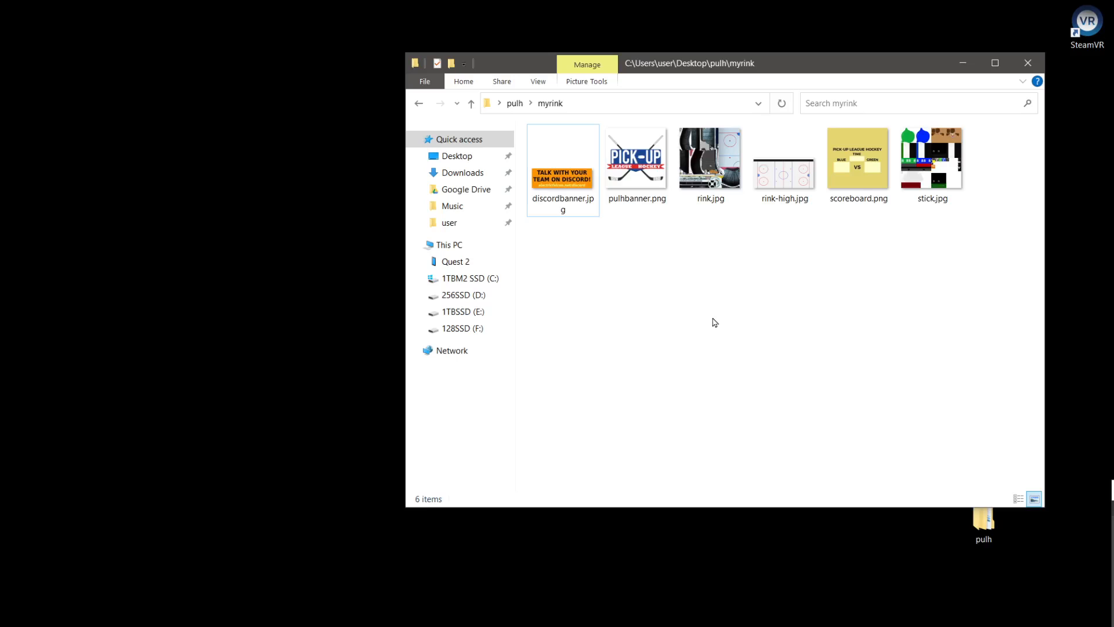
# Open rink.jpg in Photos to view the rink texture, and close the viewer
pyautogui.click(713, 178)
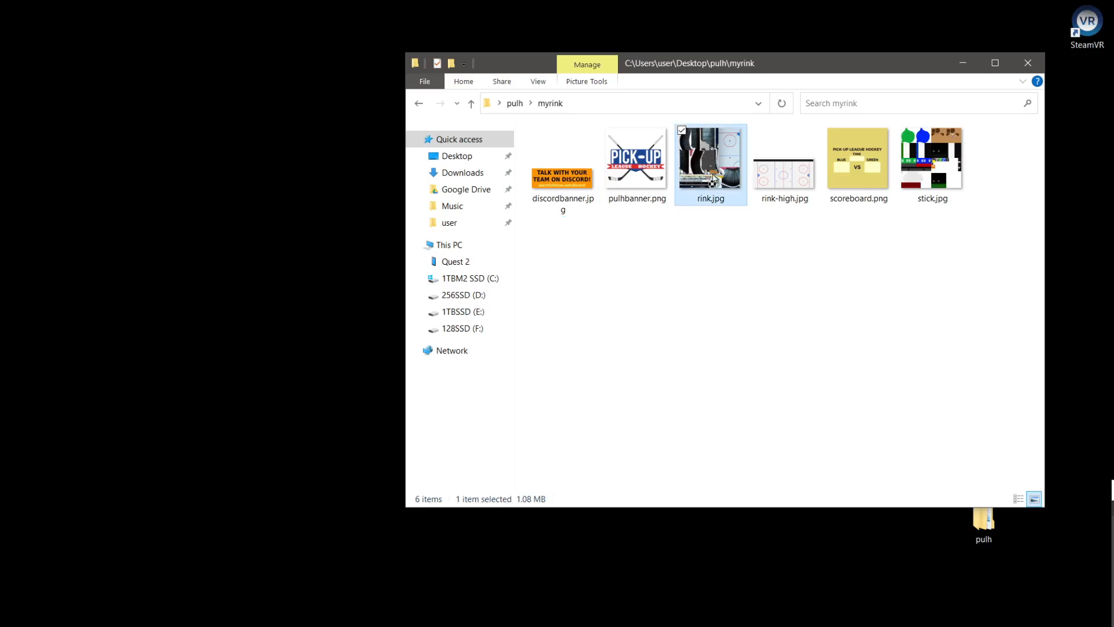
pyautogui.rightClick(715, 162)
pyautogui.click(694, 283)
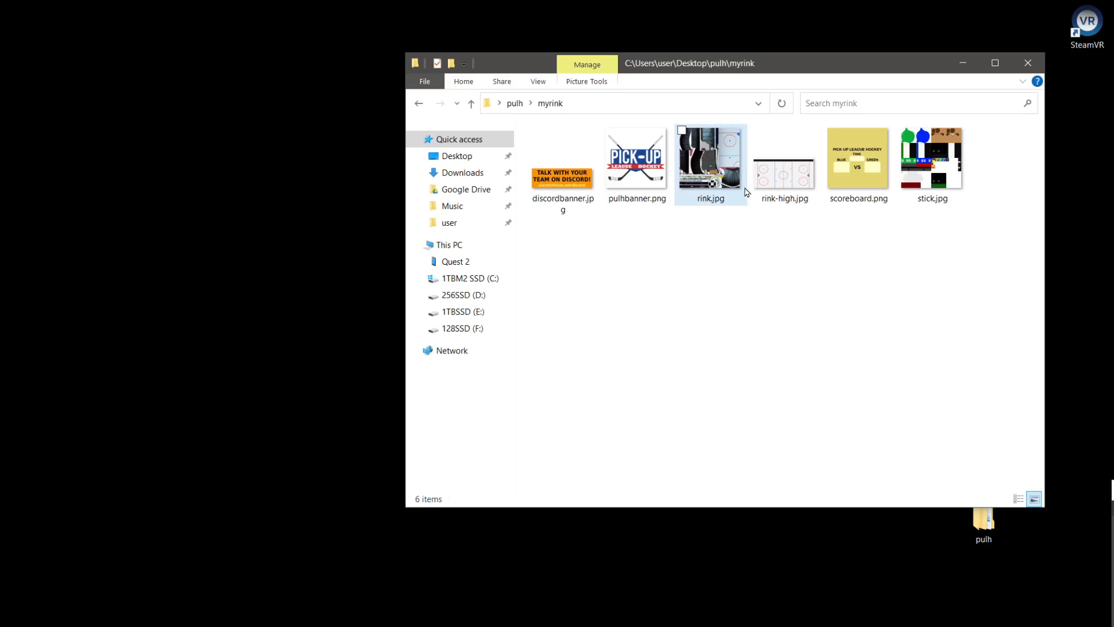
pyautogui.doubleClick(714, 163)
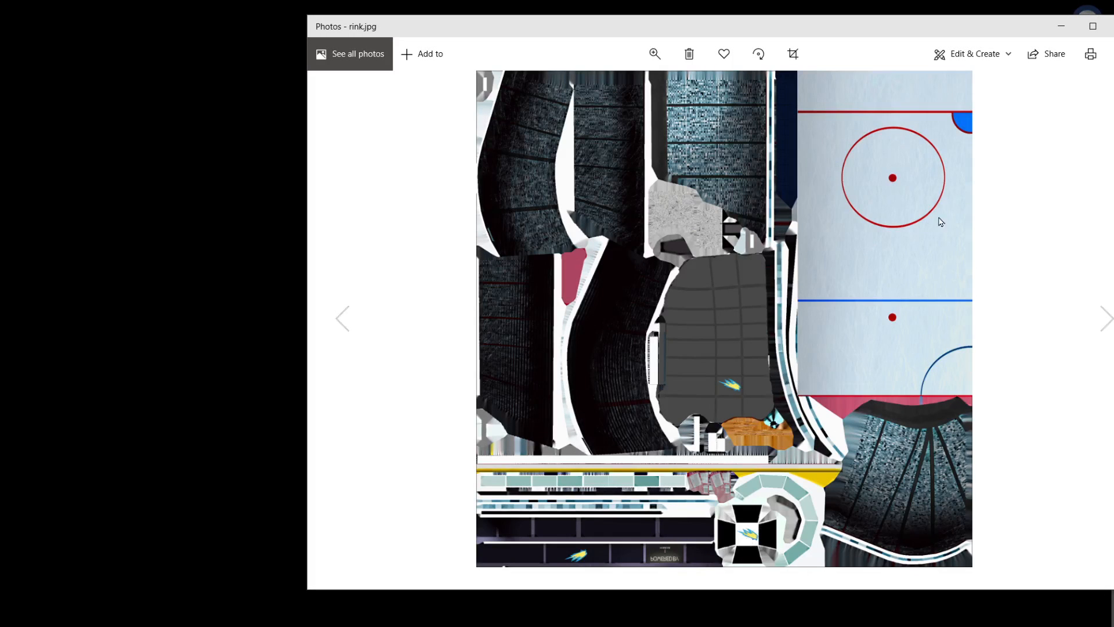
pyautogui.click(1111, 26)
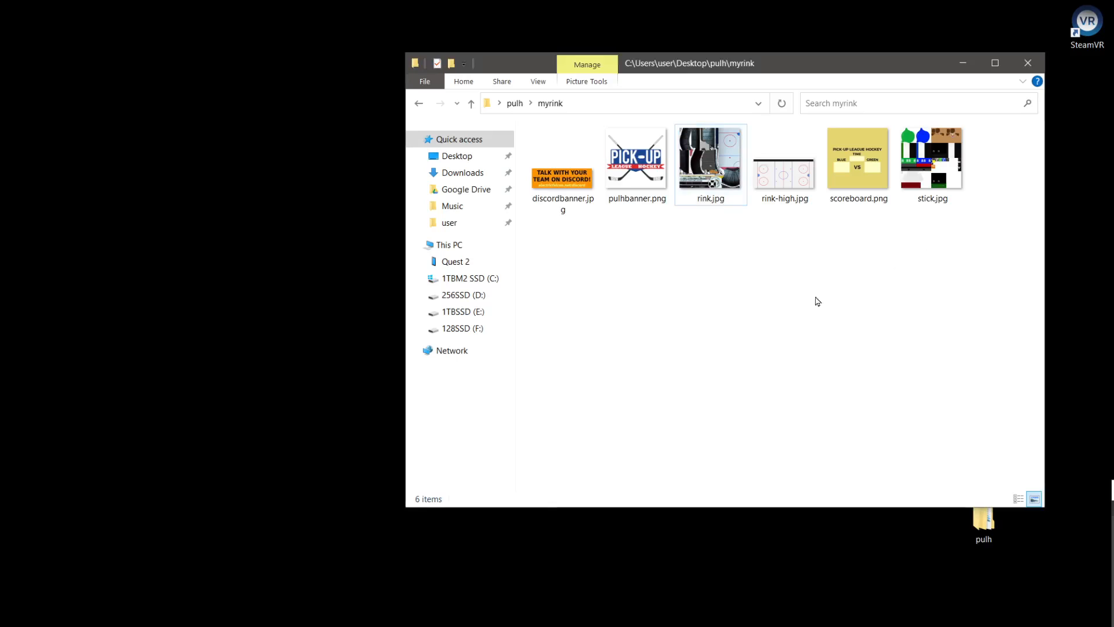
# Open rink-high.jpg in Photos to view the high-resolution rink image, and close the viewer
pyautogui.click(782, 185)
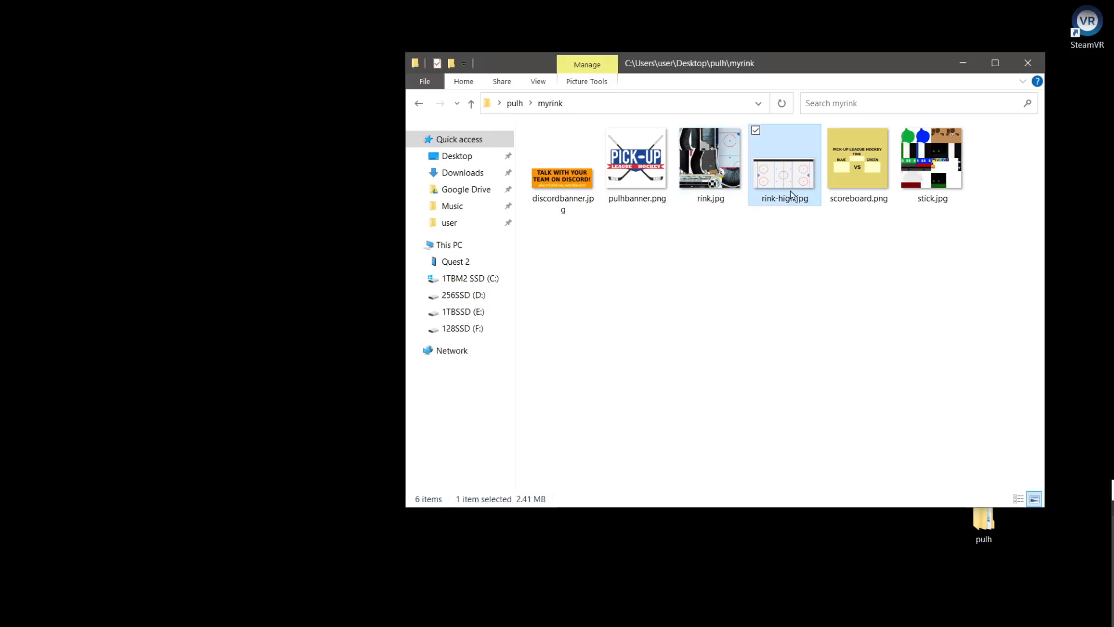
pyautogui.rightClick(791, 195)
pyautogui.click(809, 199)
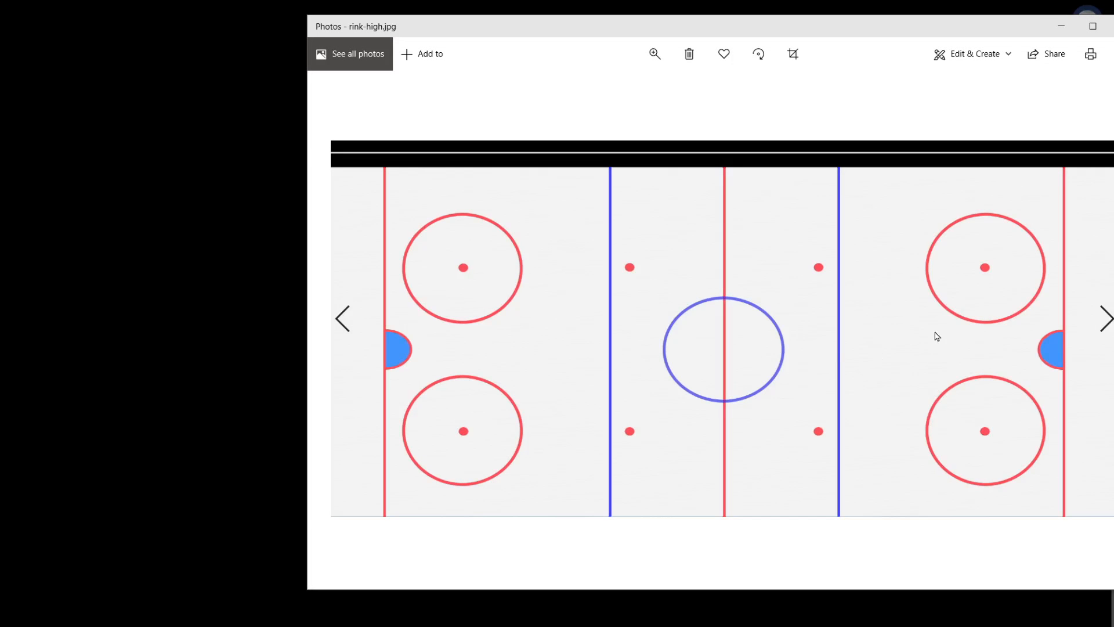
pyautogui.hotkey('alt', 'F4')
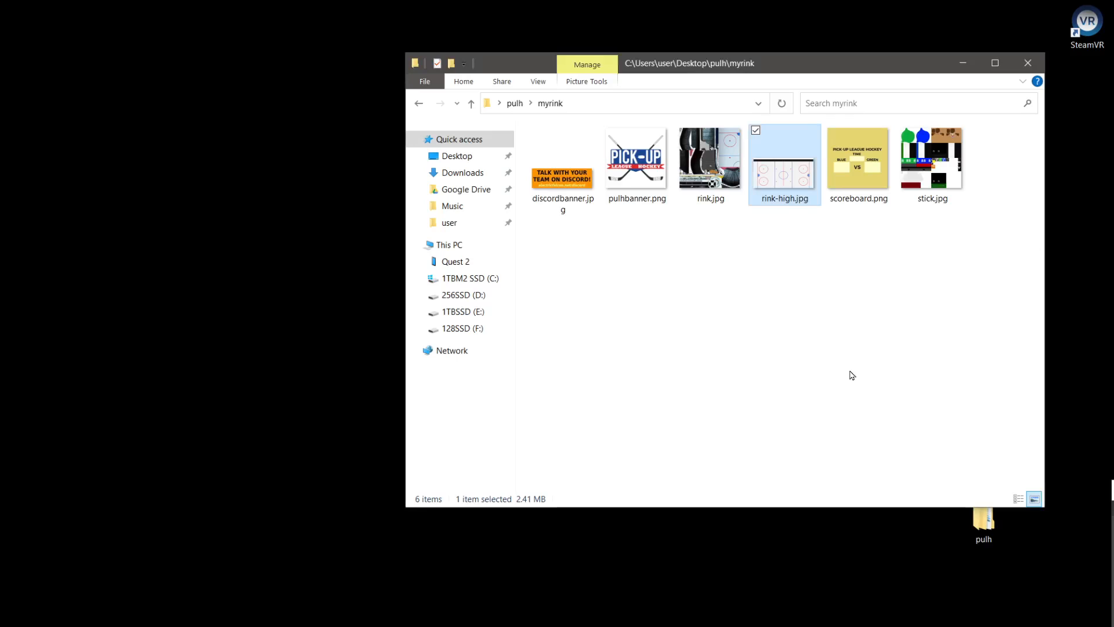
# Open rink-high.jpg in paint.net for editing
pyautogui.rightClick(782, 194)
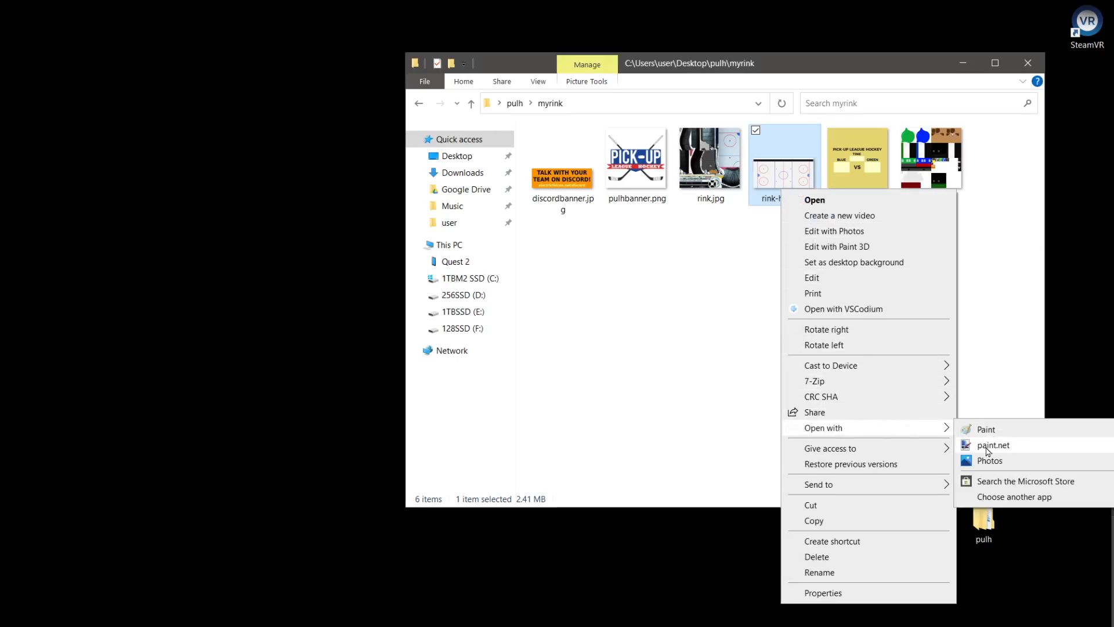
pyautogui.click(988, 447)
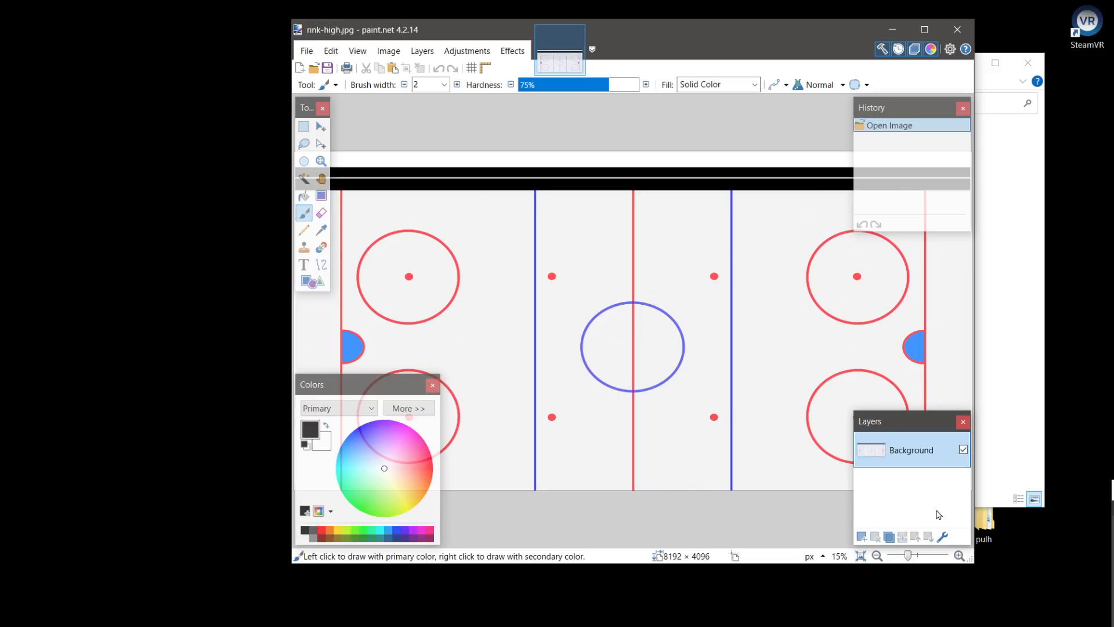
# Draw an elliptical selection of about 1239 × 1165 px around the blue centre circle, and clear it
pyautogui.scroll(5, 667, 383)
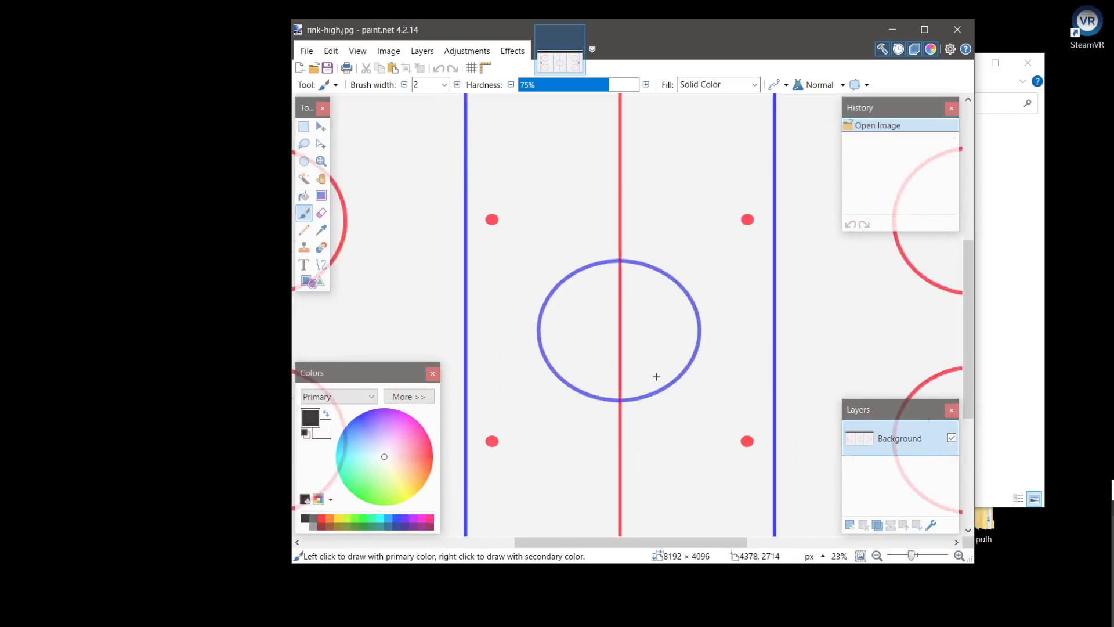
pyautogui.scroll(-3, 641, 363)
pyautogui.scroll(3, 577, 316)
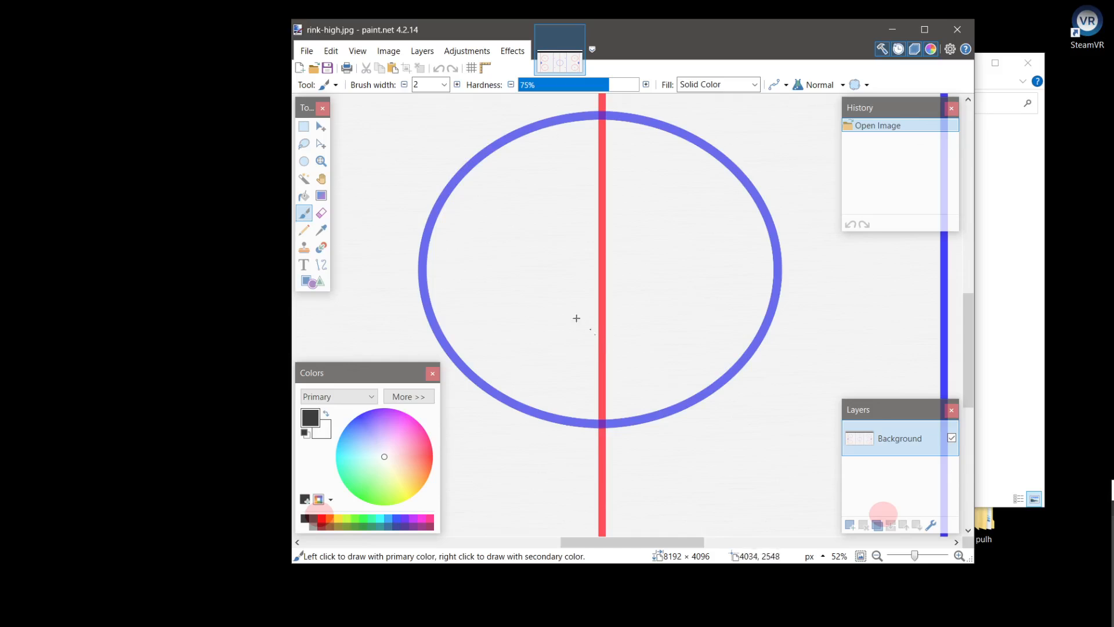
pyautogui.moveTo(576, 318); pyautogui.dragTo(586, 342)
pyautogui.press('s')
pyautogui.press('s')
pyautogui.press('s')
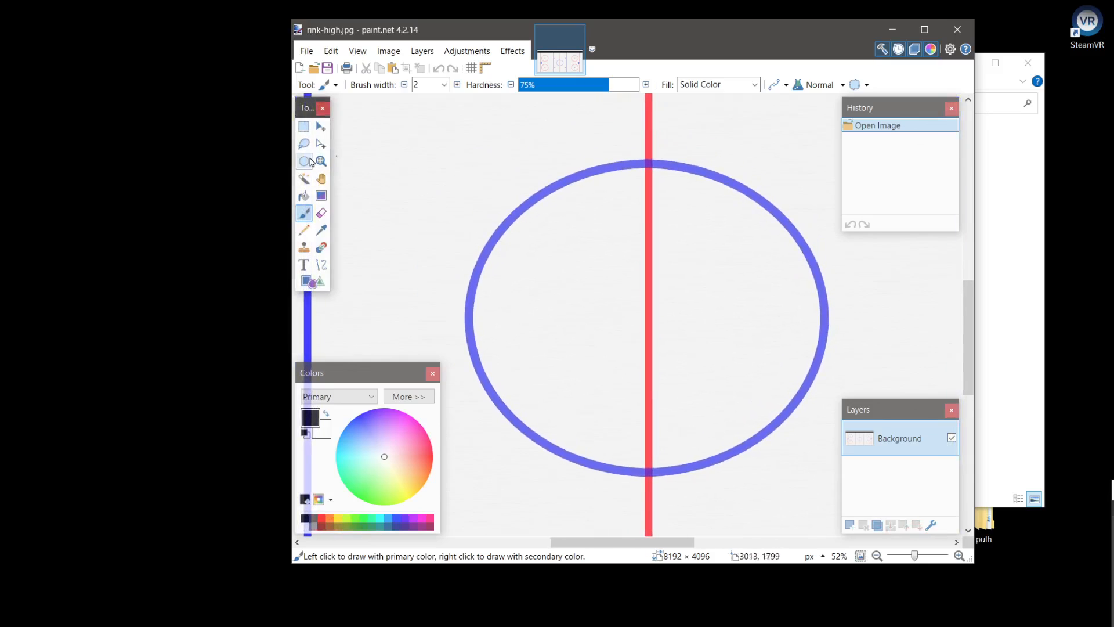
pyautogui.moveTo(466, 148); pyautogui.dragTo(824, 485)
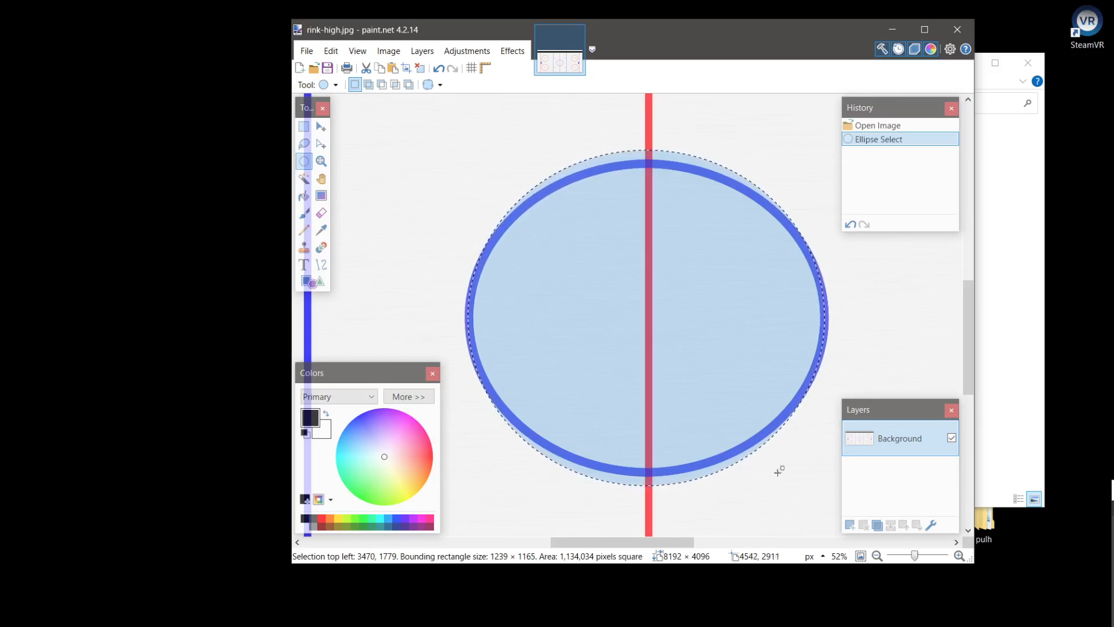
pyautogui.click(878, 328)
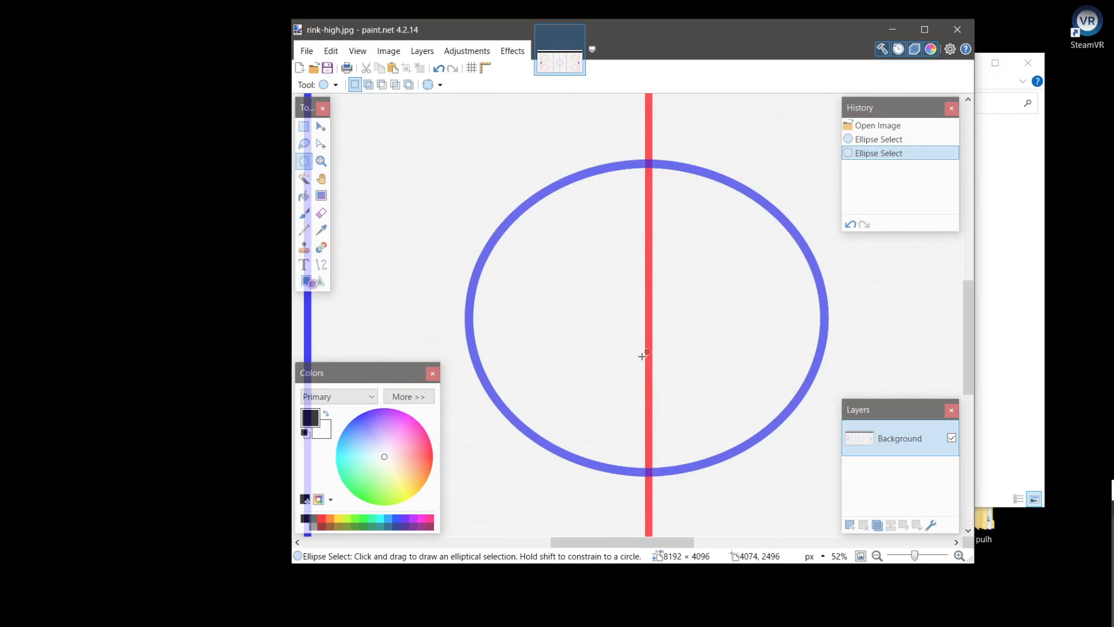
# Draw a circular selection of about 103 × 103 px over the upper red face-off dot between the centre line and the far blue line
pyautogui.scroll(-5, 641, 355)
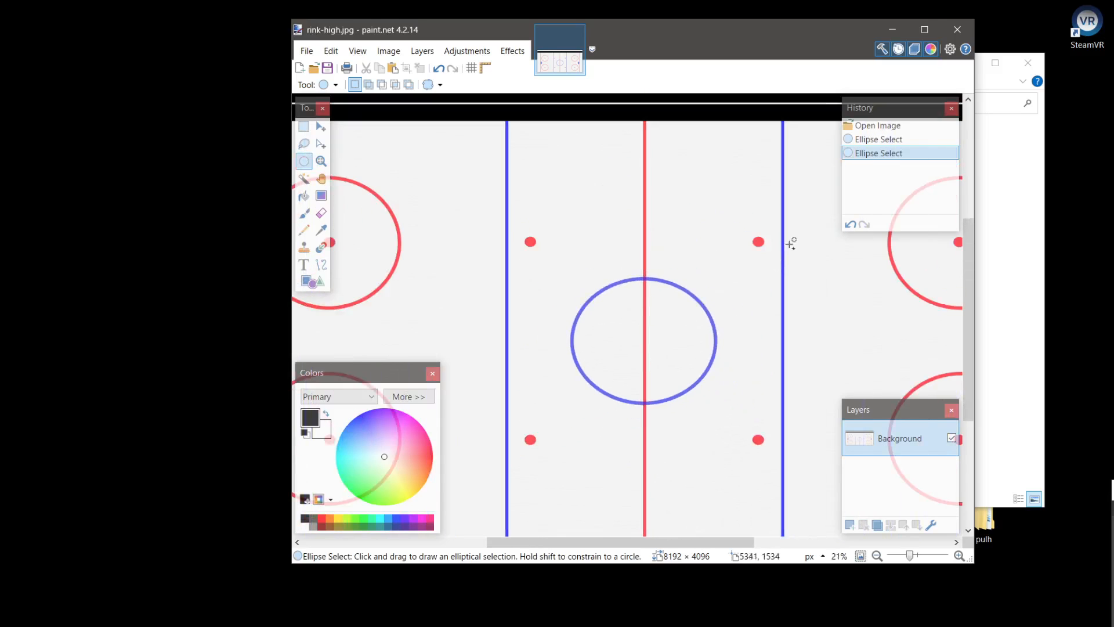
pyautogui.scroll(7, 790, 244)
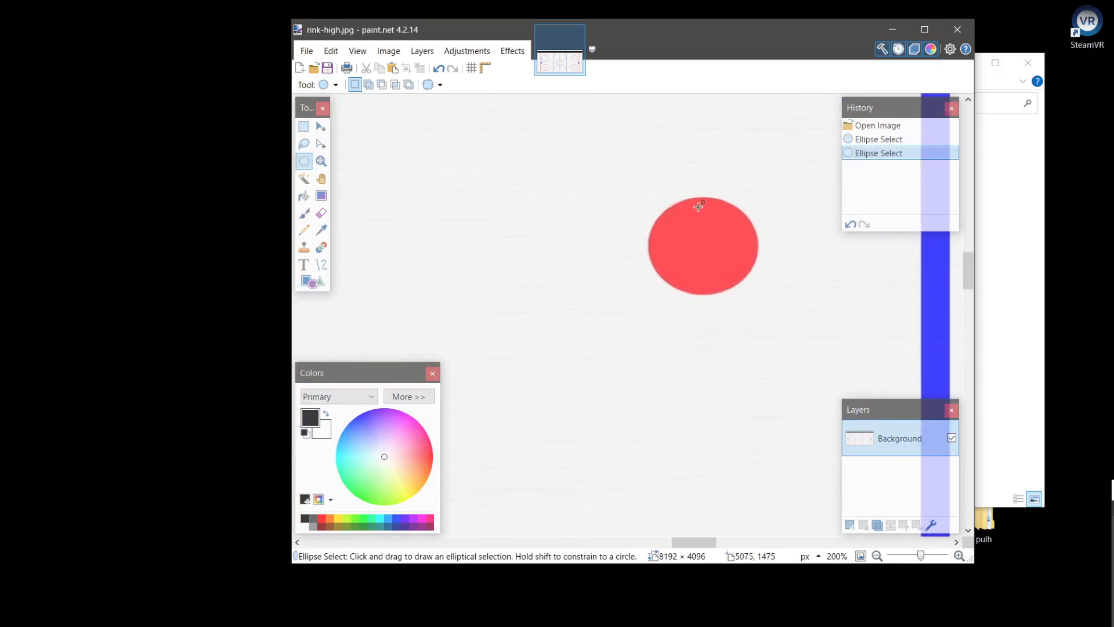
pyautogui.moveTo(625, 183); pyautogui.dragTo(696, 268)
pyautogui.moveTo(658, 225); pyautogui.dragTo(689, 246)
pyautogui.moveTo(624, 158); pyautogui.dragTo(722, 256)
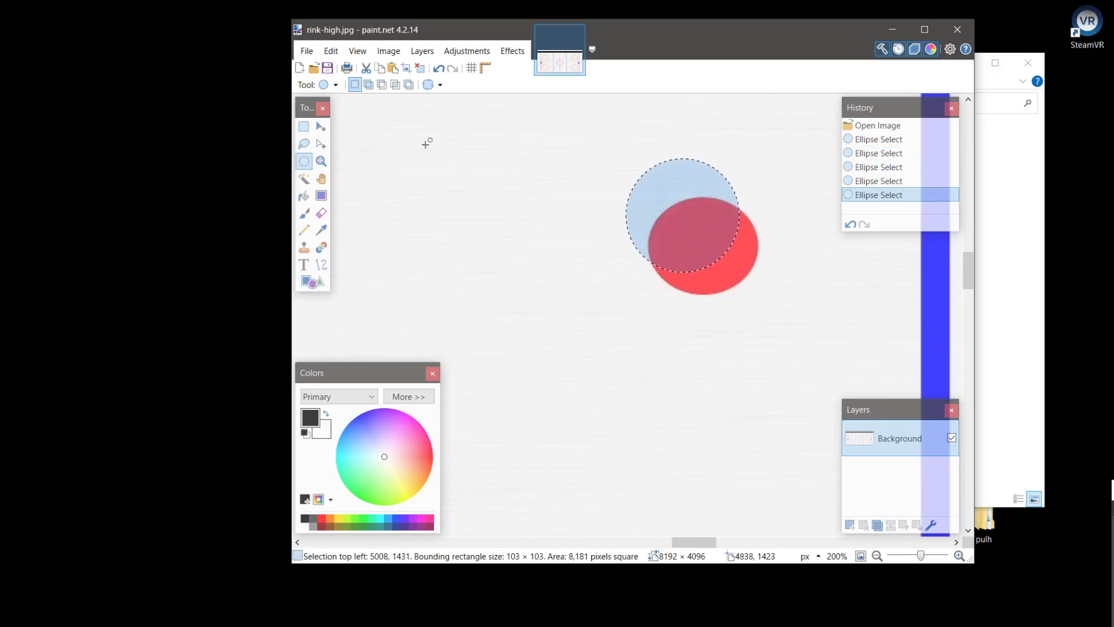
# Move the circular selection to centre it on the red face-off dot, finish the move and drop the selection
pyautogui.click(321, 145)
pyautogui.moveTo(756, 288); pyautogui.dragTo(777, 319)
pyautogui.click(701, 257)
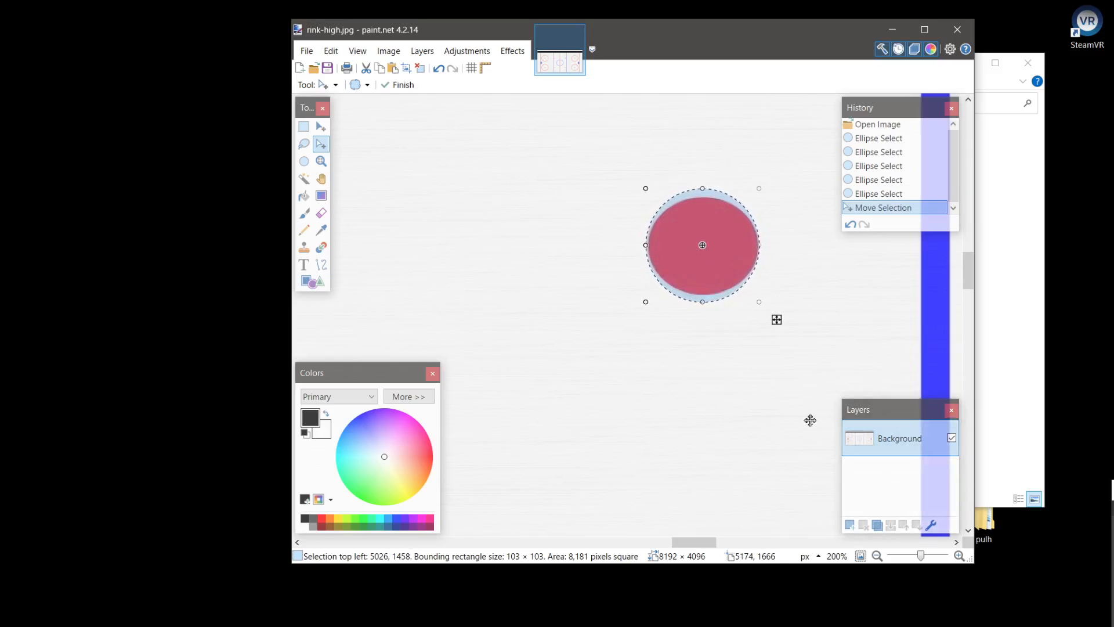
pyautogui.press('s')
pyautogui.click(661, 341)
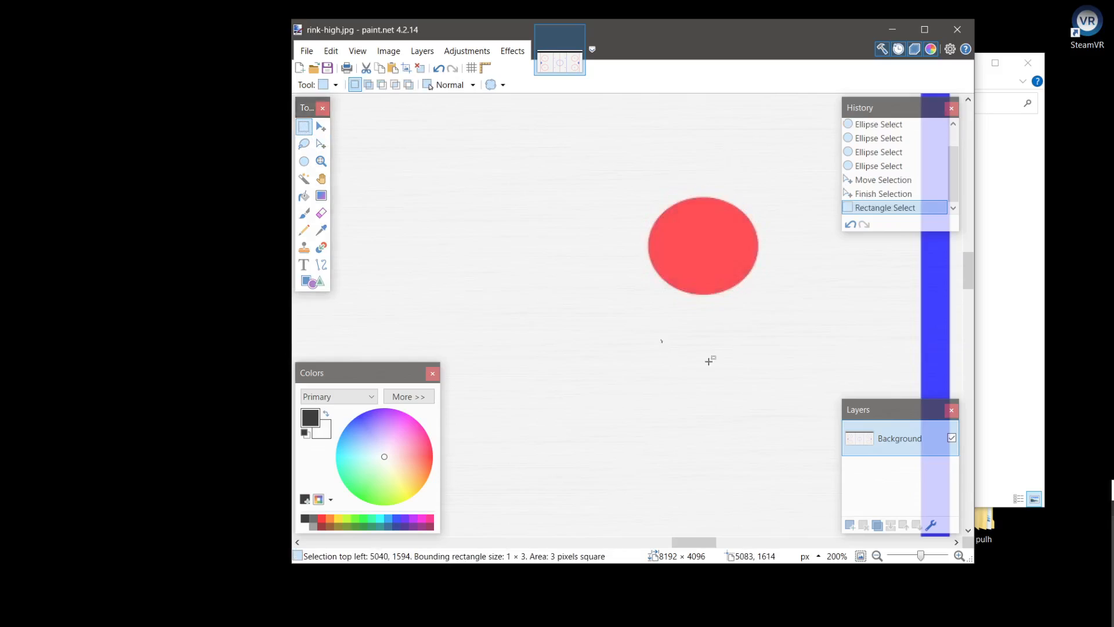
# Examine the goal crease, face-off circles and line markings across the rink image
pyautogui.scroll(-2, 711, 347)
pyautogui.scroll(-4, 711, 347)
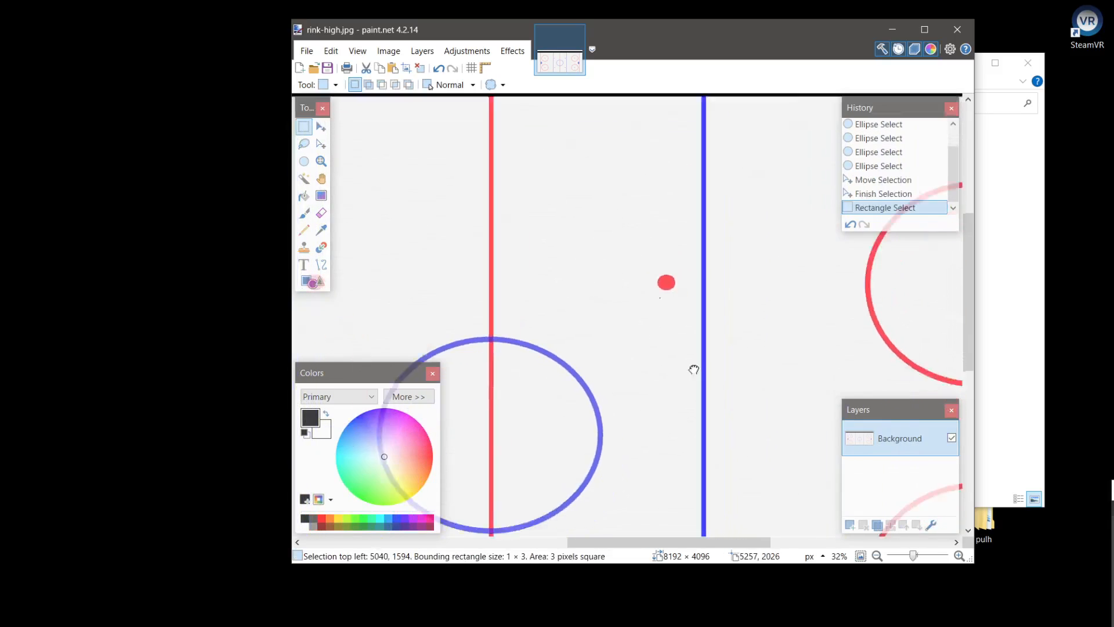
pyautogui.scroll(-3, 770, 360)
pyautogui.moveTo(527, 348); pyautogui.dragTo(728, 335)
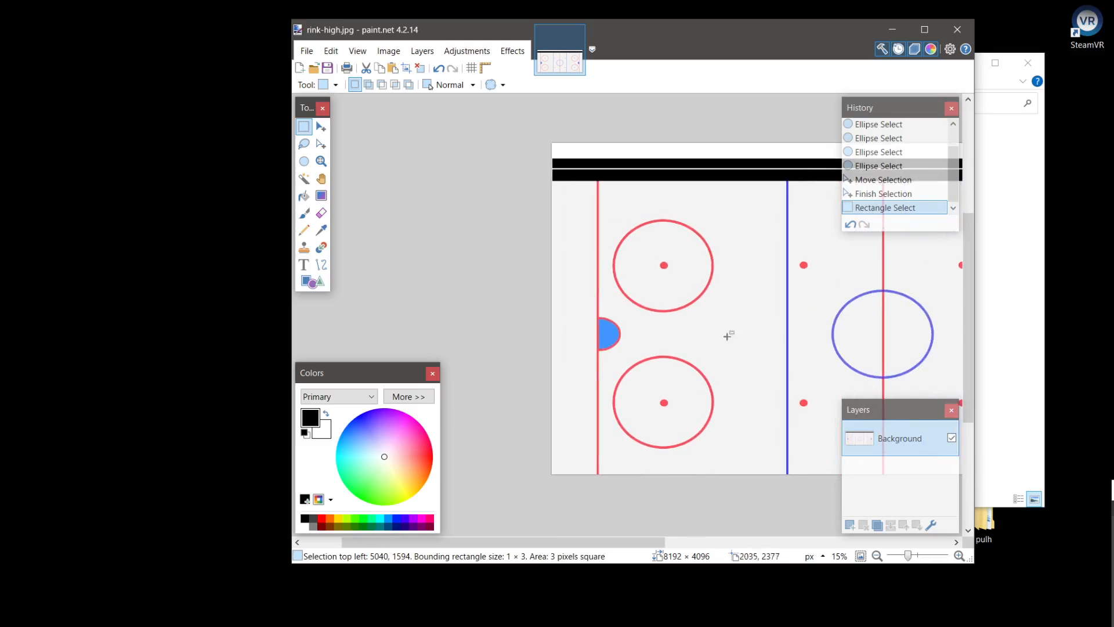
pyautogui.moveTo(811, 334); pyautogui.dragTo(579, 333)
pyautogui.moveTo(775, 333)
pyautogui.mouseDown()
pyautogui.moveTo(605, 325)
pyautogui.moveTo(755, 326)
pyautogui.mouseUp()
pyautogui.moveTo(599, 316); pyautogui.dragTo(716, 311)
pyautogui.moveTo(615, 341); pyautogui.dragTo(697, 322)
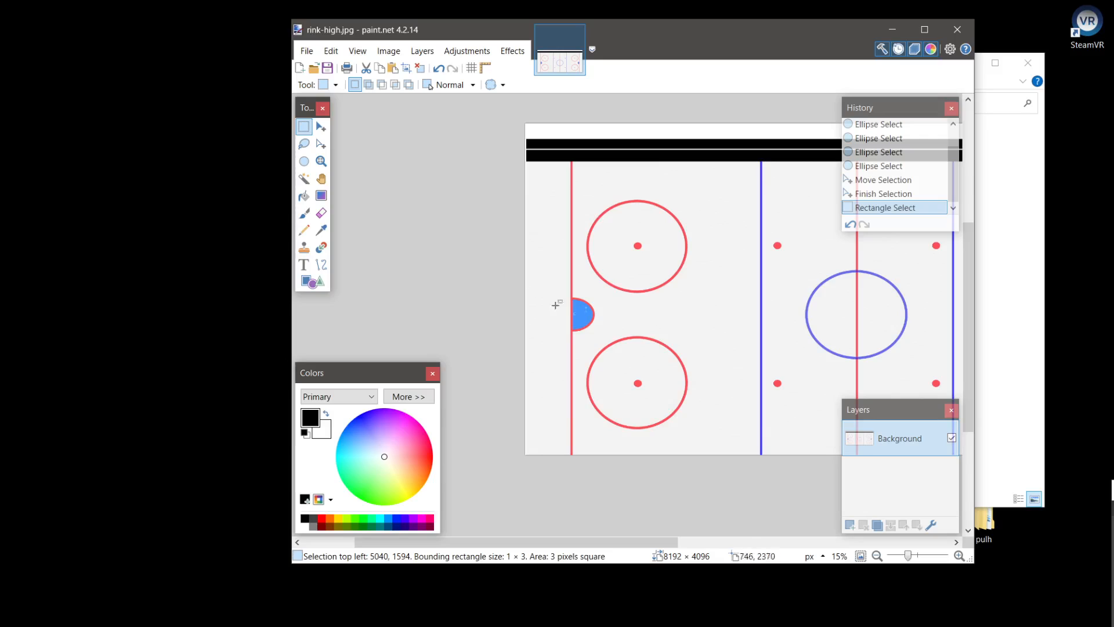
pyautogui.moveTo(606, 200); pyautogui.dragTo(587, 231)
pyautogui.moveTo(689, 294); pyautogui.dragTo(689, 293)
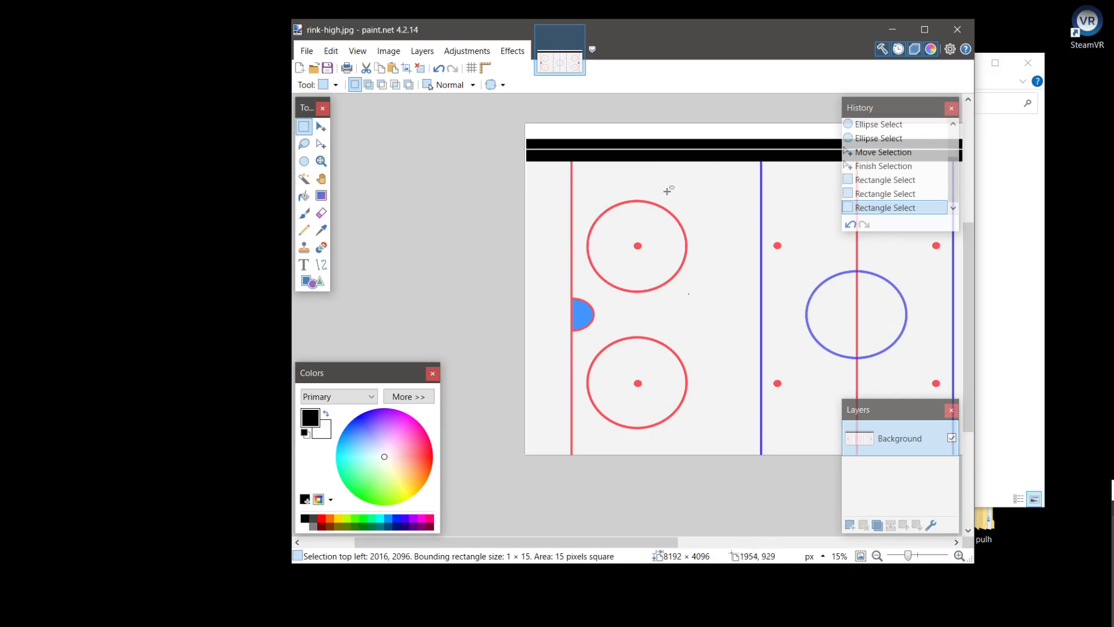
pyautogui.click(677, 235)
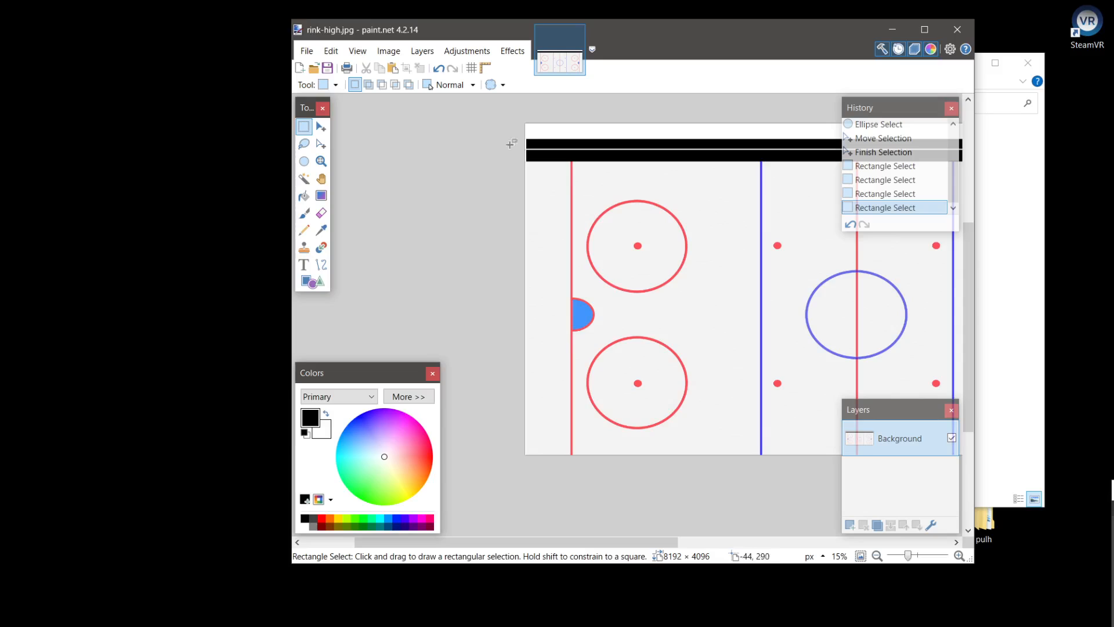
# Draw a rectangular selection of about 2635 × 463 px over the white and black strips from the image's upper-left corner, and clear it
pyautogui.moveTo(524, 116); pyautogui.dragTo(738, 161)
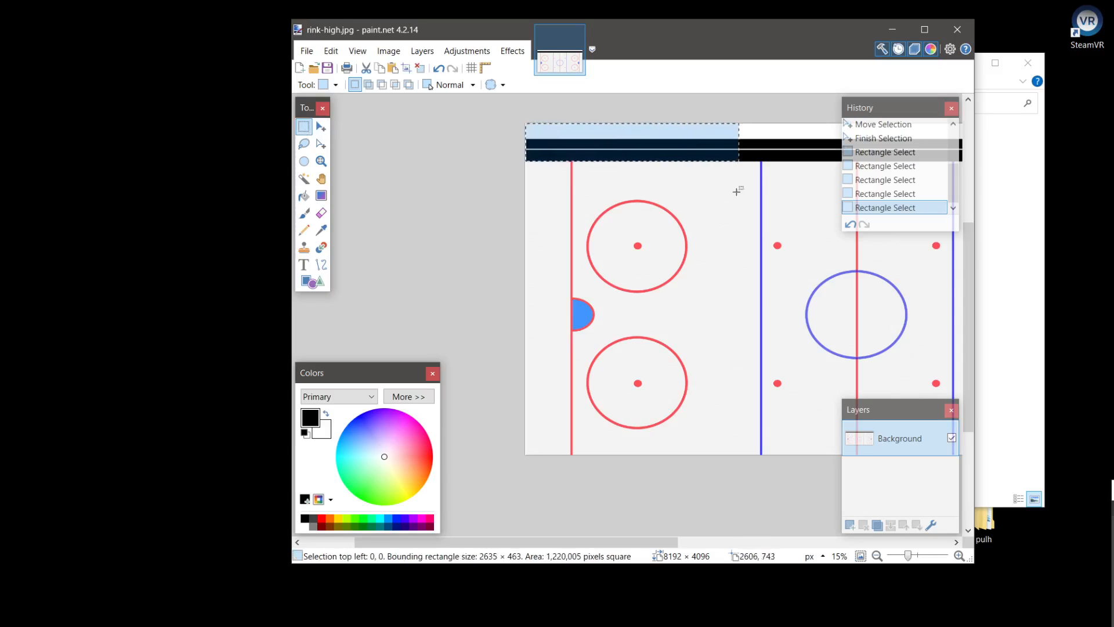
pyautogui.moveTo(789, 305); pyautogui.dragTo(634, 286)
pyautogui.moveTo(738, 291)
pyautogui.mouseDown()
pyautogui.moveTo(684, 274)
pyautogui.moveTo(744, 274)
pyautogui.moveTo(721, 302)
pyautogui.mouseUp()
pyautogui.scroll(3, 745, 274)
pyautogui.scroll(-2, 757, 287)
pyautogui.scroll(-3, 721, 301)
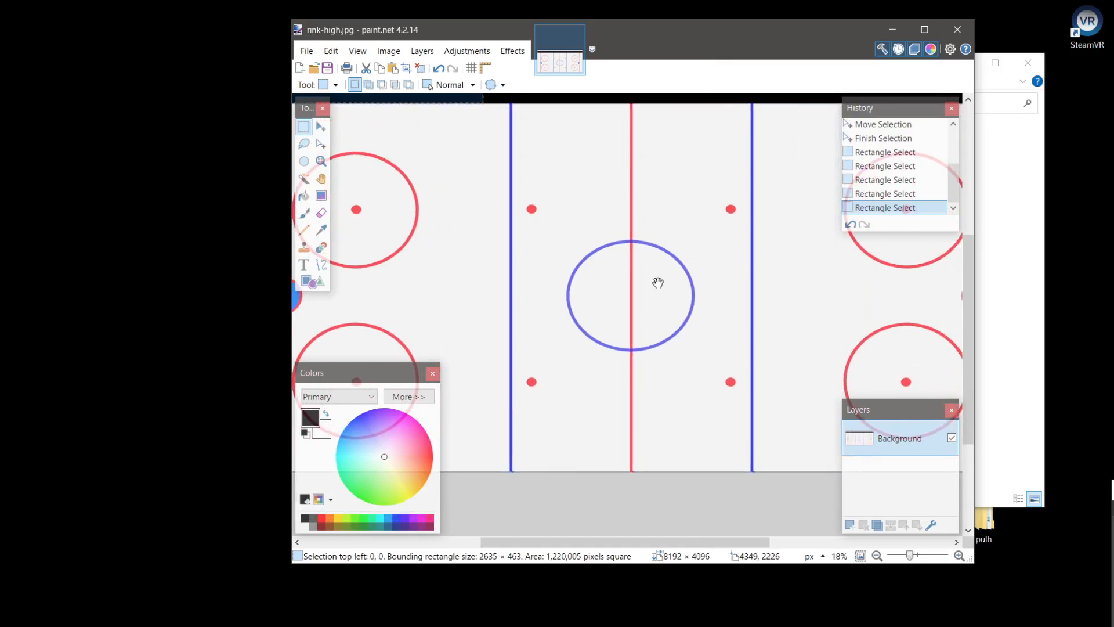
pyautogui.scroll(-1, 659, 283)
pyautogui.moveTo(626, 279)
pyautogui.mouseDown()
pyautogui.moveTo(636, 268)
pyautogui.moveTo(621, 267)
pyautogui.mouseUp()
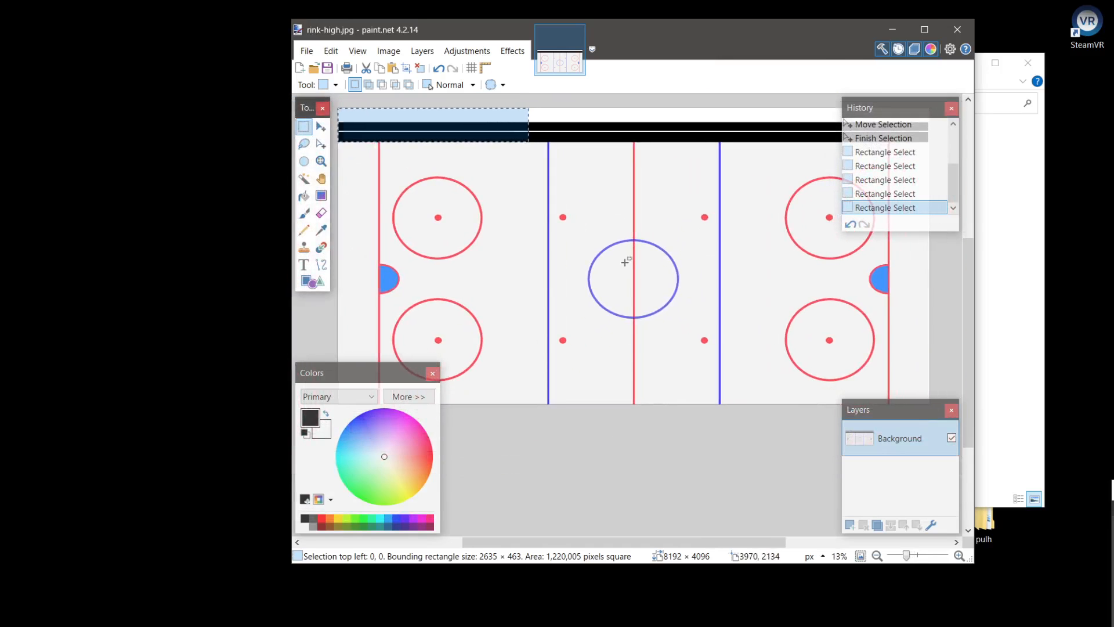
pyautogui.click(607, 259)
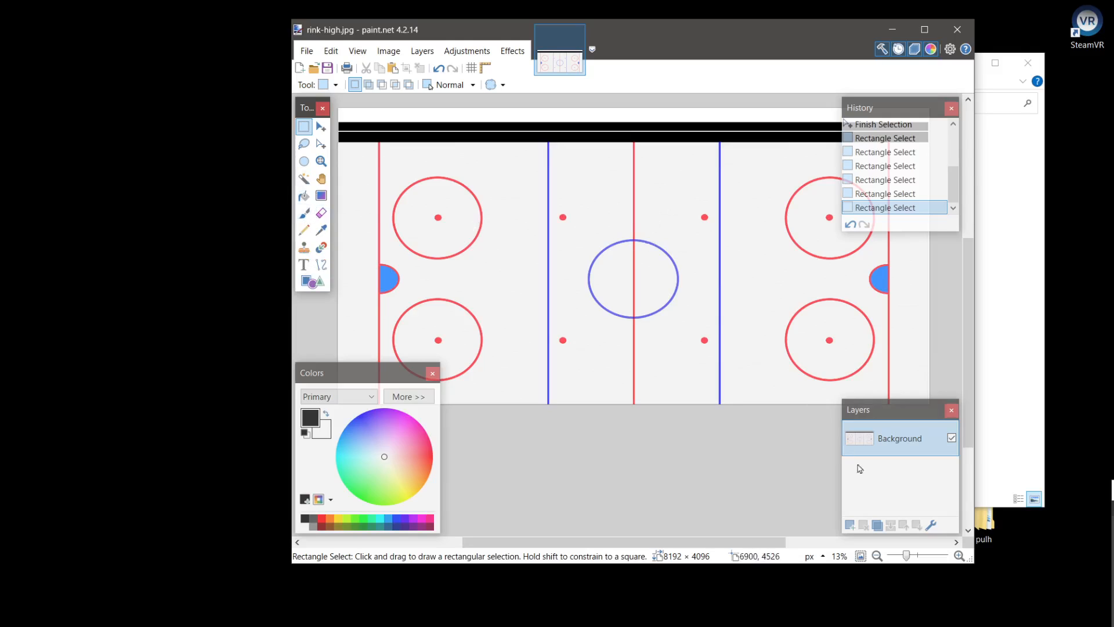
# Add a new layer and paint a pink smiley face between the near blue line and the centre line with a 15 px Paintbrush
pyautogui.click(849, 524)
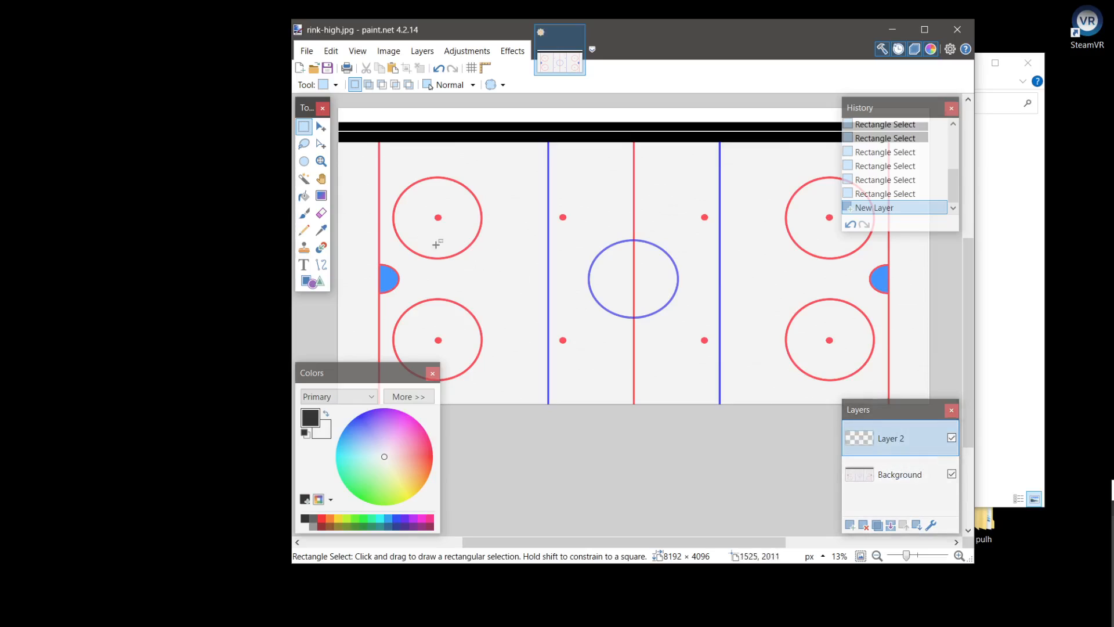
pyautogui.click(304, 213)
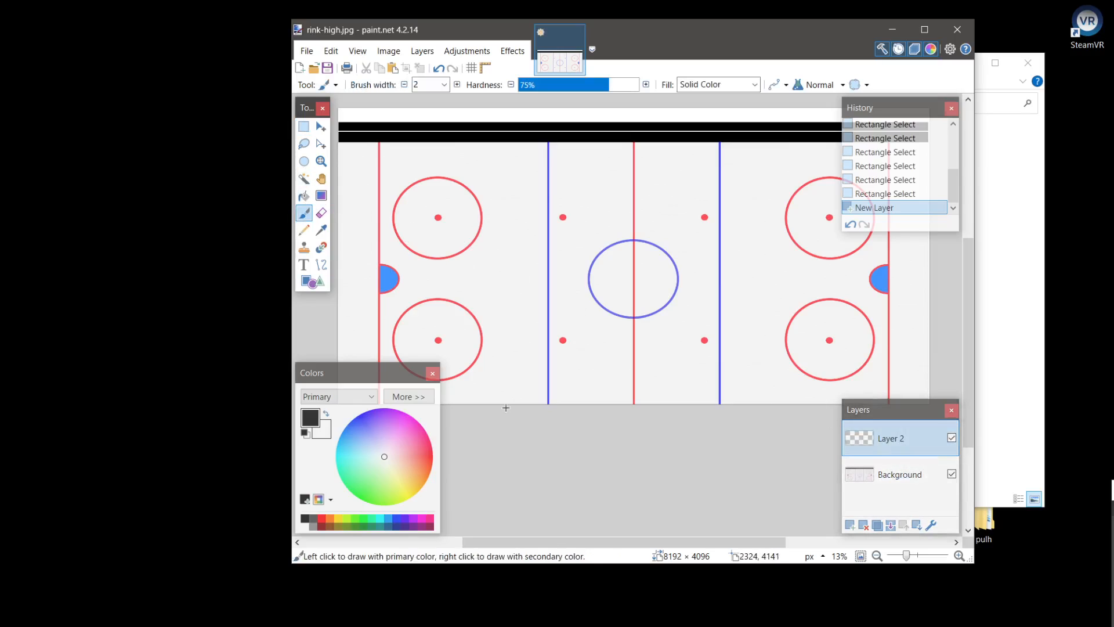
pyautogui.click(444, 85)
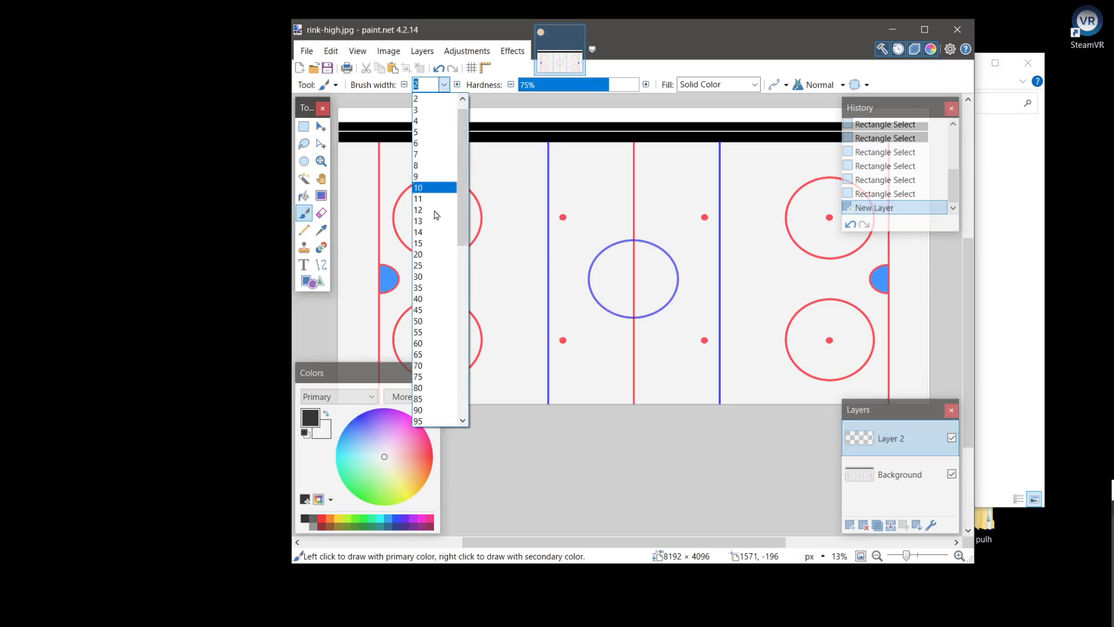
pyautogui.click(432, 243)
pyautogui.moveTo(415, 445); pyautogui.dragTo(416, 420)
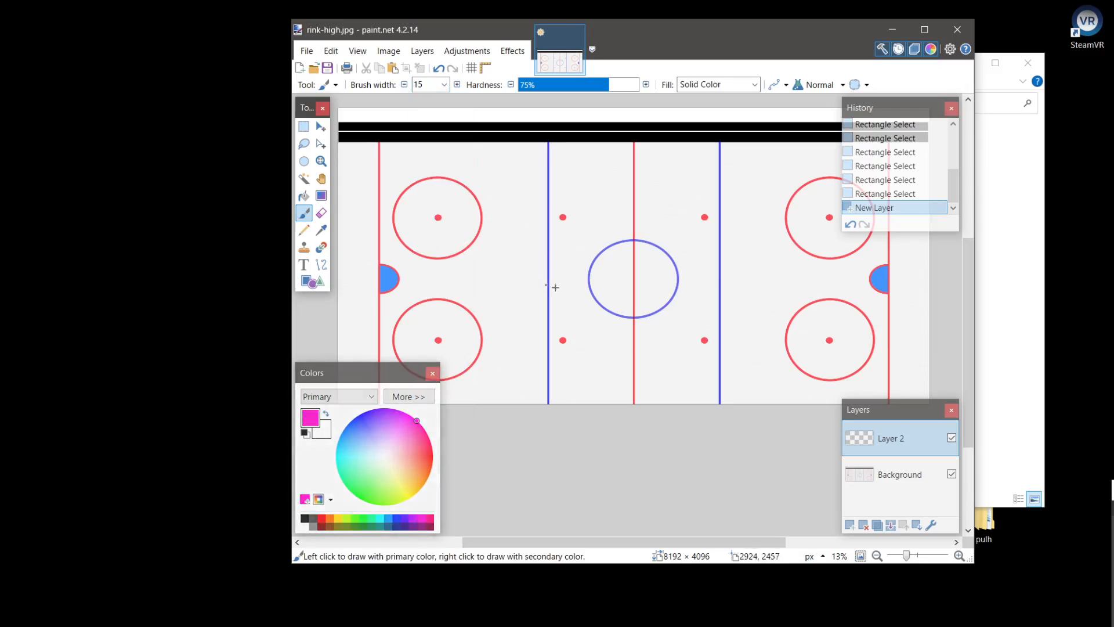
pyautogui.moveTo(579, 189)
pyautogui.mouseDown()
pyautogui.moveTo(579, 173)
pyautogui.moveTo(614, 191)
pyautogui.mouseUp()
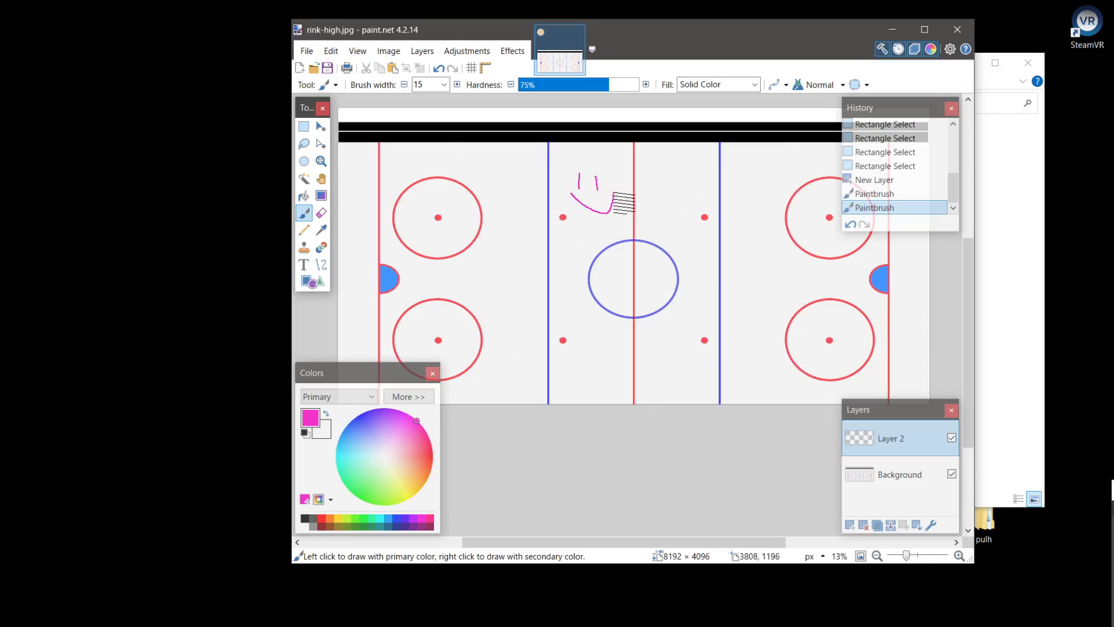
# Paint an upside-down pink smiley face with the 15 px Paintbrush between the centre line and the far blue line
pyautogui.moveTo(669, 354)
pyautogui.mouseDown()
pyautogui.moveTo(680, 377)
pyautogui.moveTo(691, 351)
pyautogui.mouseUp()
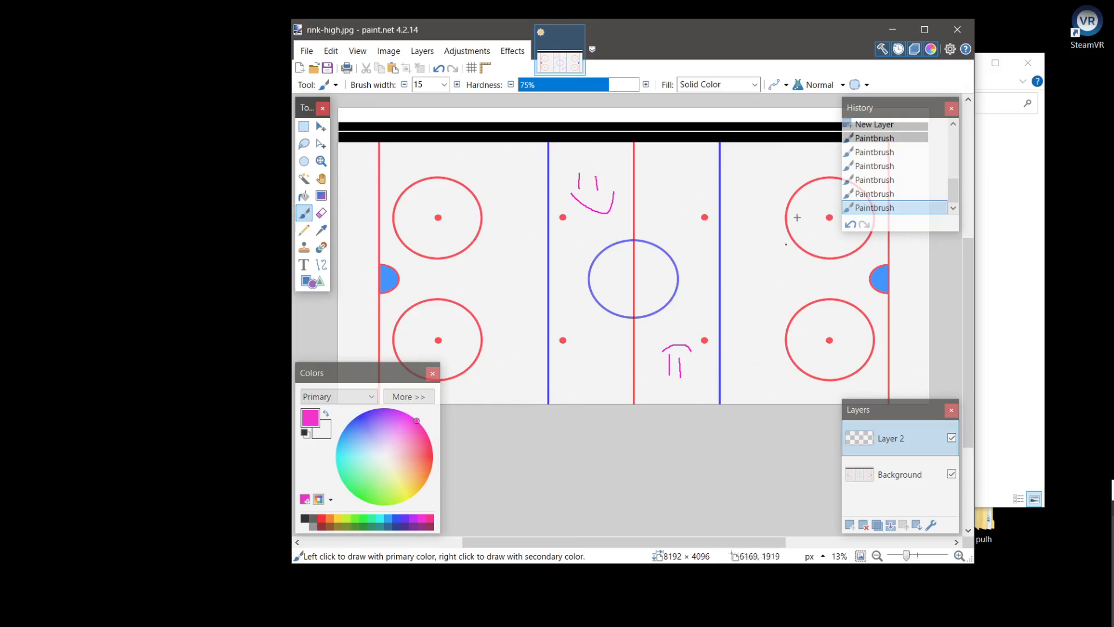
pyautogui.moveTo(723, 25); pyautogui.dragTo(743, 29)
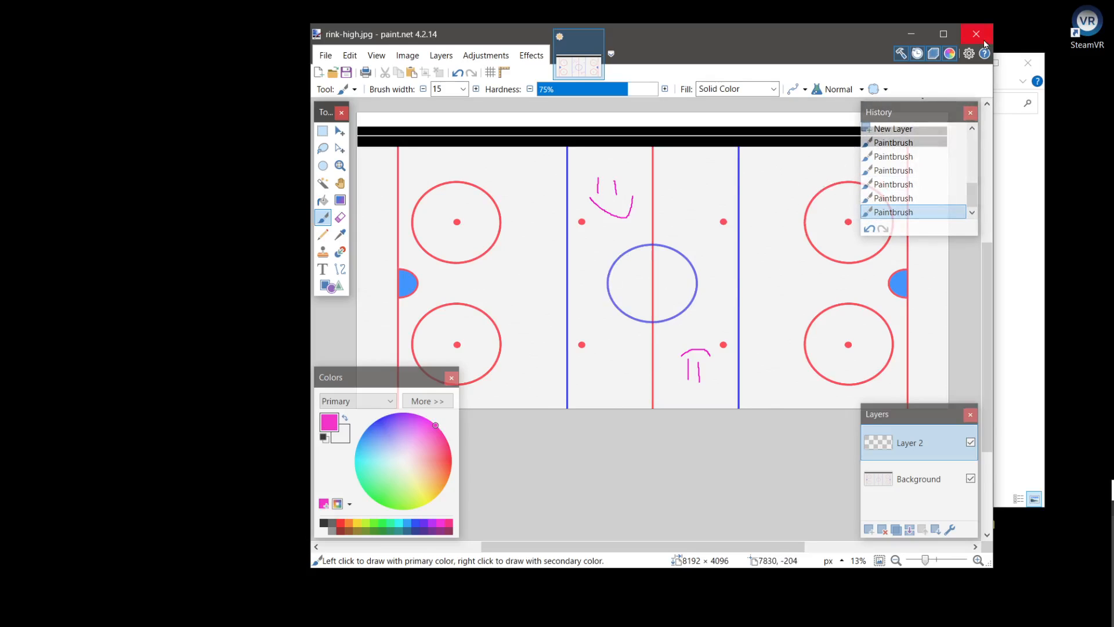
# Open discordbanner.jpg from the myrink folder as a separate image in paint.net
pyautogui.click(1032, 277)
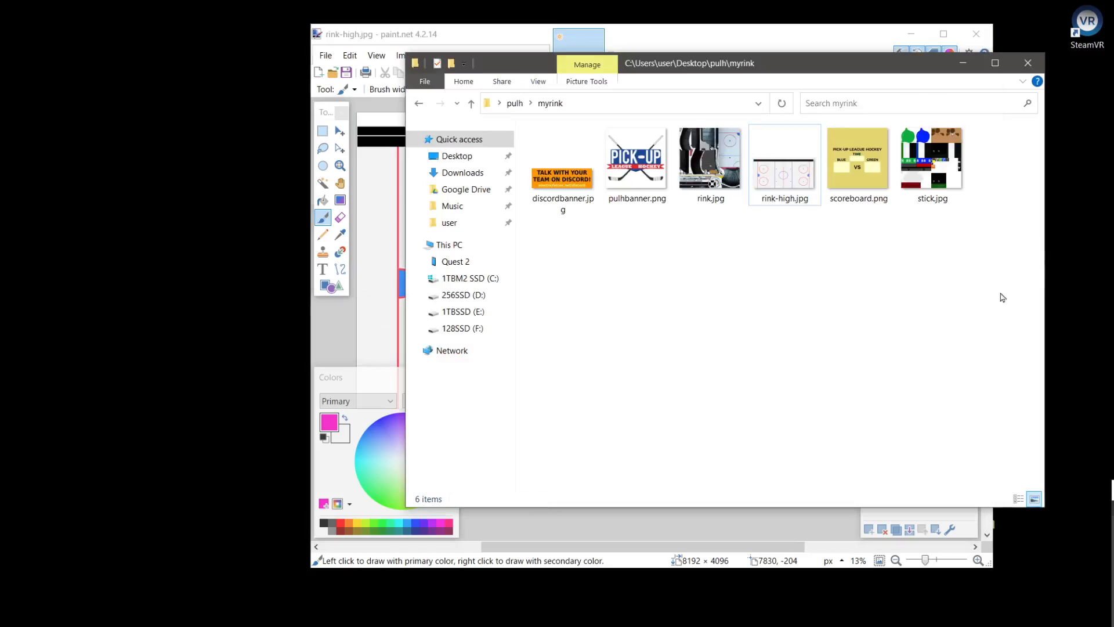
pyautogui.click(579, 215)
pyautogui.moveTo(569, 187)
pyautogui.mouseDown()
pyautogui.moveTo(607, 137)
pyautogui.moveTo(645, 43)
pyautogui.mouseUp()
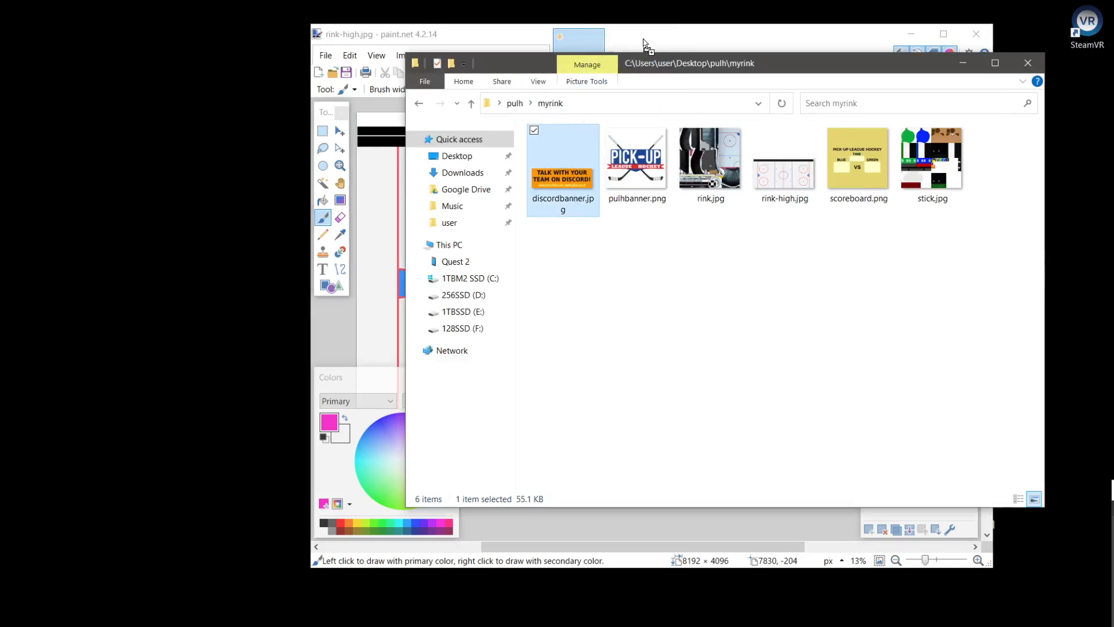
pyautogui.click(631, 307)
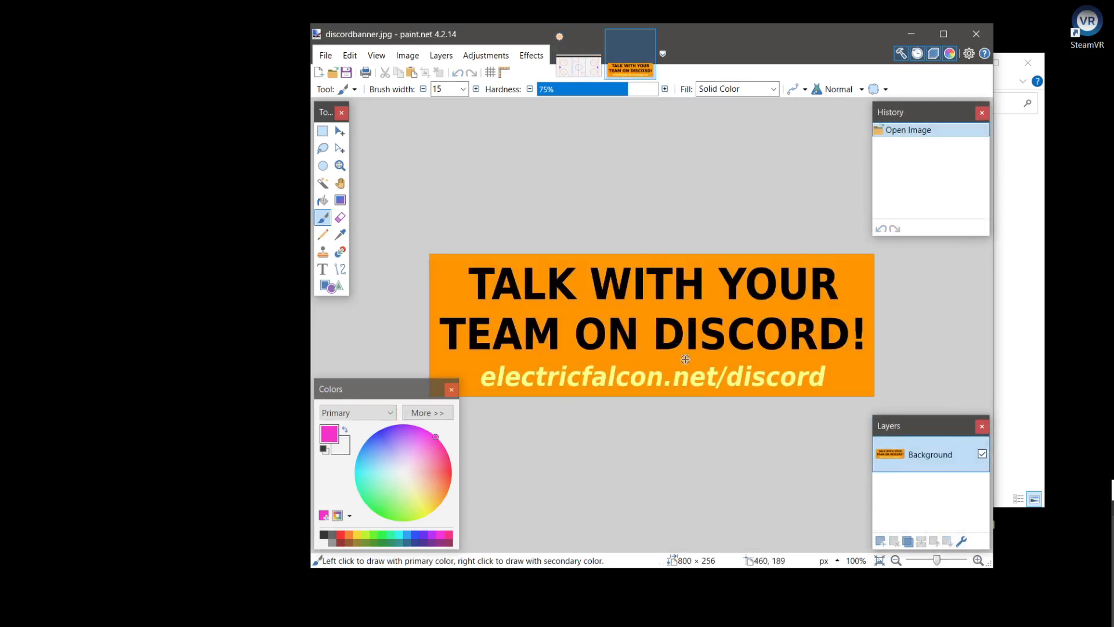
# Erase the entire contents of the Discord banner and fill the empty canvas with light pink using the Paint Bucket
pyautogui.hotkey('ctrl', 'a')
pyautogui.press('Delete')
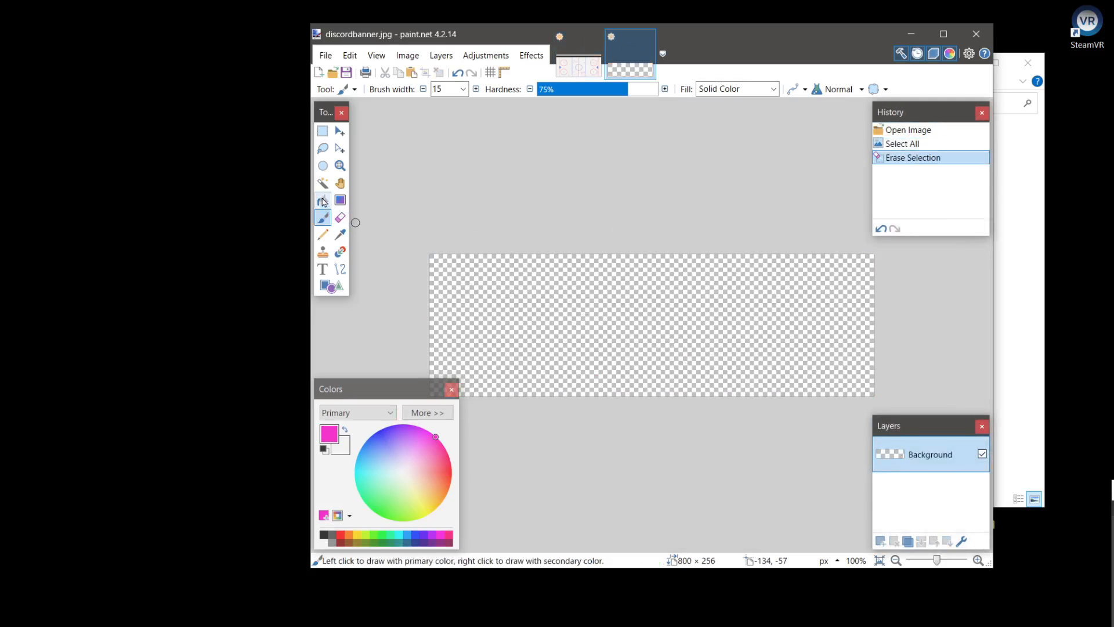
pyautogui.click(323, 200)
pyautogui.click(416, 450)
pyautogui.click(558, 328)
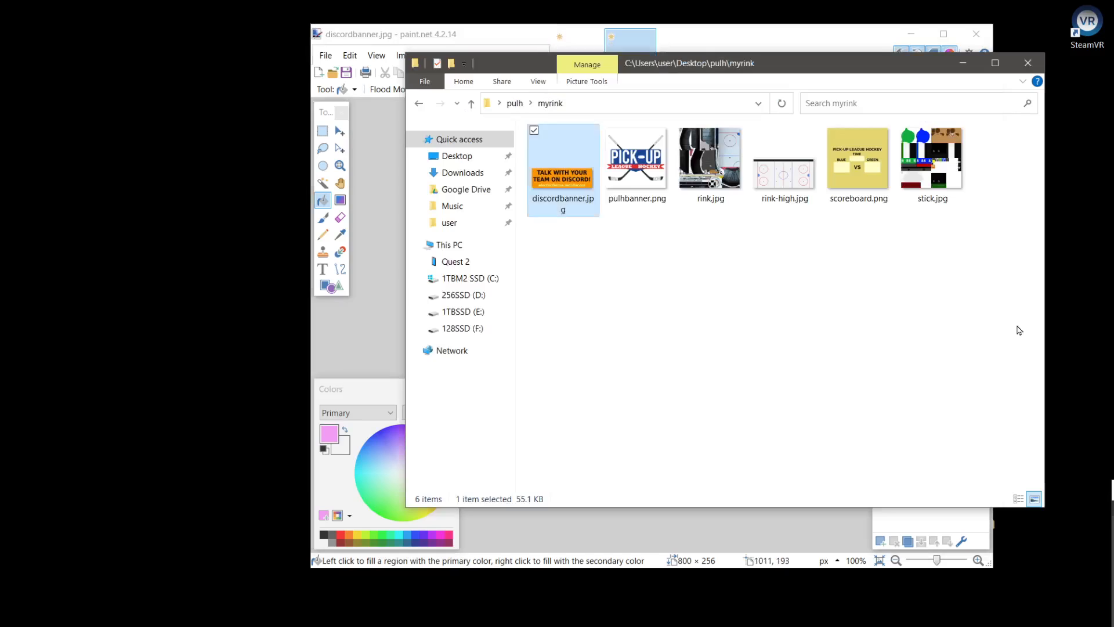
# Switch to File Explorer and look through the Wraiths folder inside pulh
pyautogui.click(1018, 329)
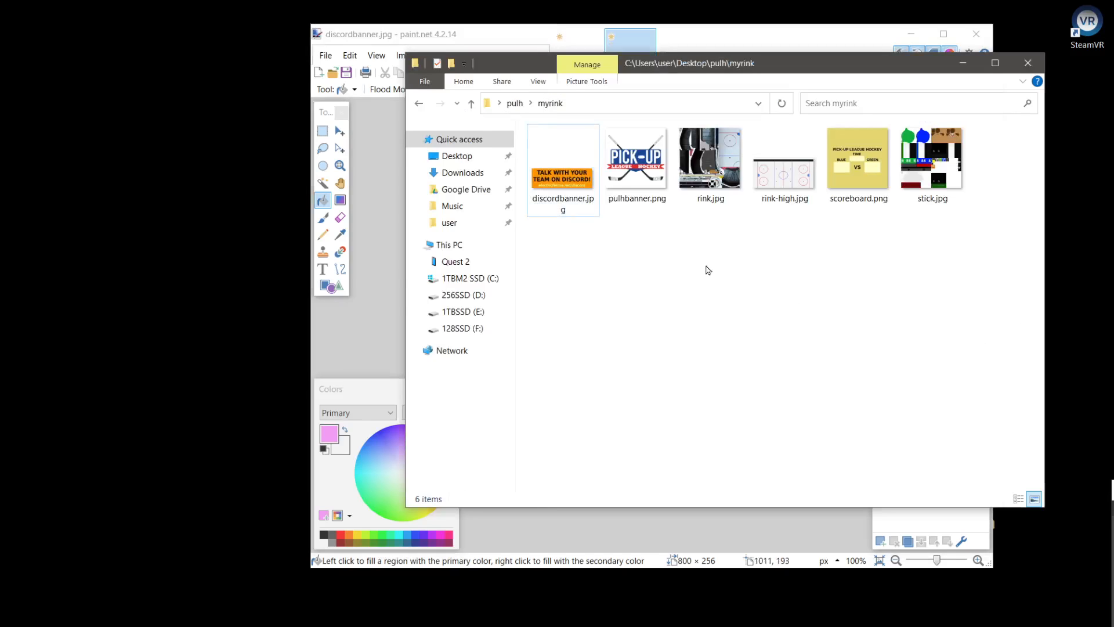
pyautogui.click(514, 103)
pyautogui.click(676, 346)
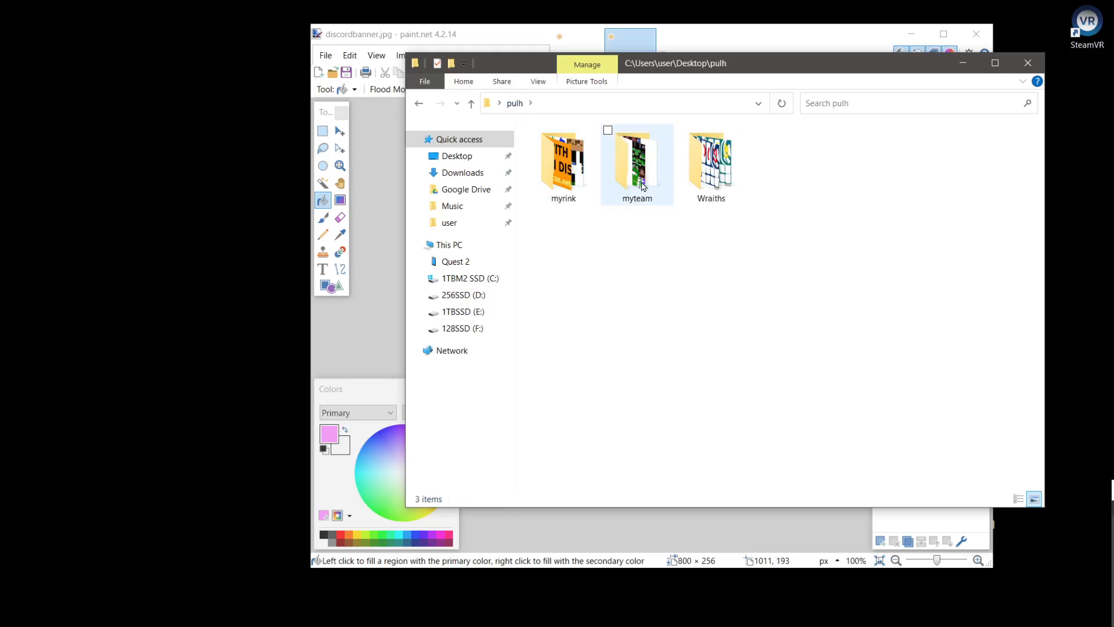
pyautogui.doubleClick(685, 178)
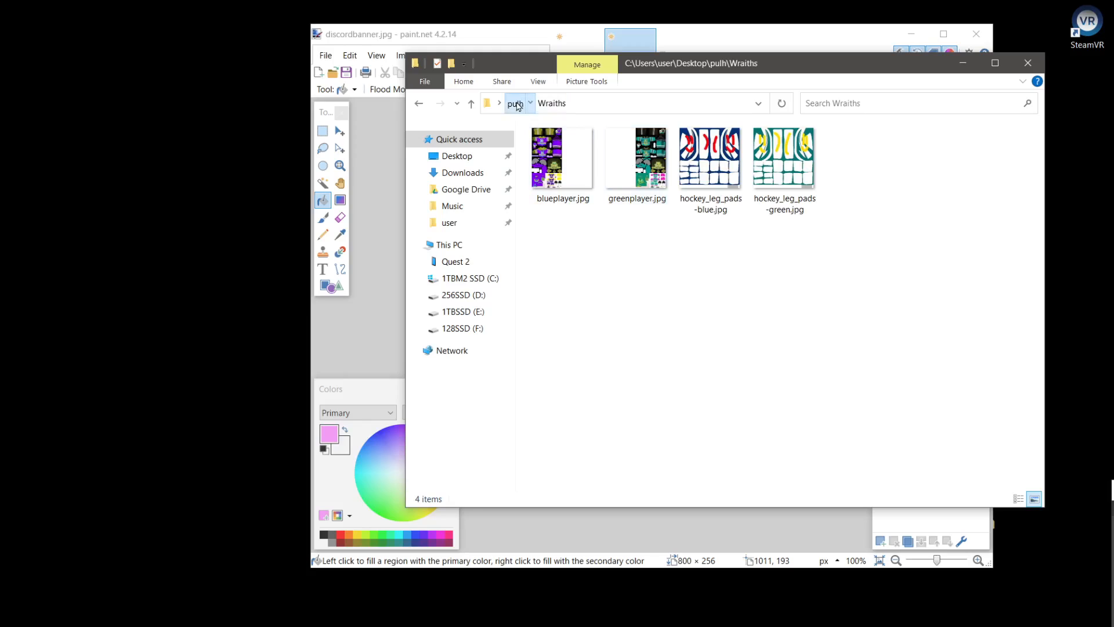
# Open greenplayer.jpg and blueplayer.jpg from the myteam folder in paint.net
pyautogui.click(517, 105)
pyautogui.doubleClick(644, 174)
pyautogui.moveTo(550, 241); pyautogui.dragTo(623, 173)
pyautogui.moveTo(633, 167)
pyautogui.mouseDown()
pyautogui.moveTo(669, 101)
pyautogui.moveTo(684, 137)
pyautogui.mouseUp()
pyautogui.click(584, 316)
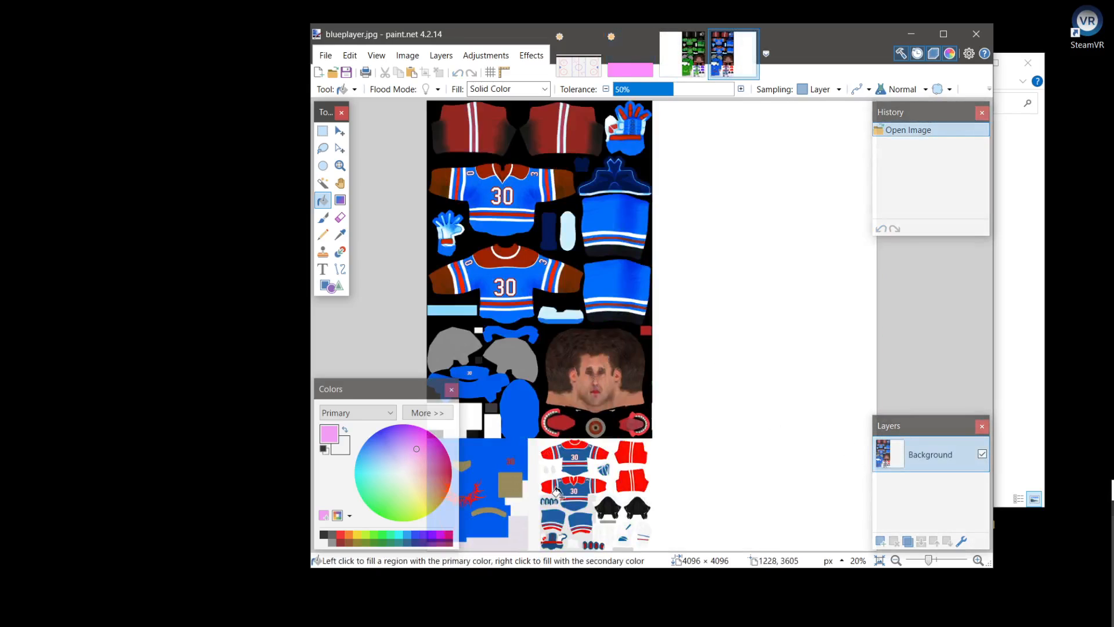
# Select the small-jersey texture block of about 1139 × 1032 px in blueplayer.jpg, examine its pieces, and drop the selection
pyautogui.press('s')
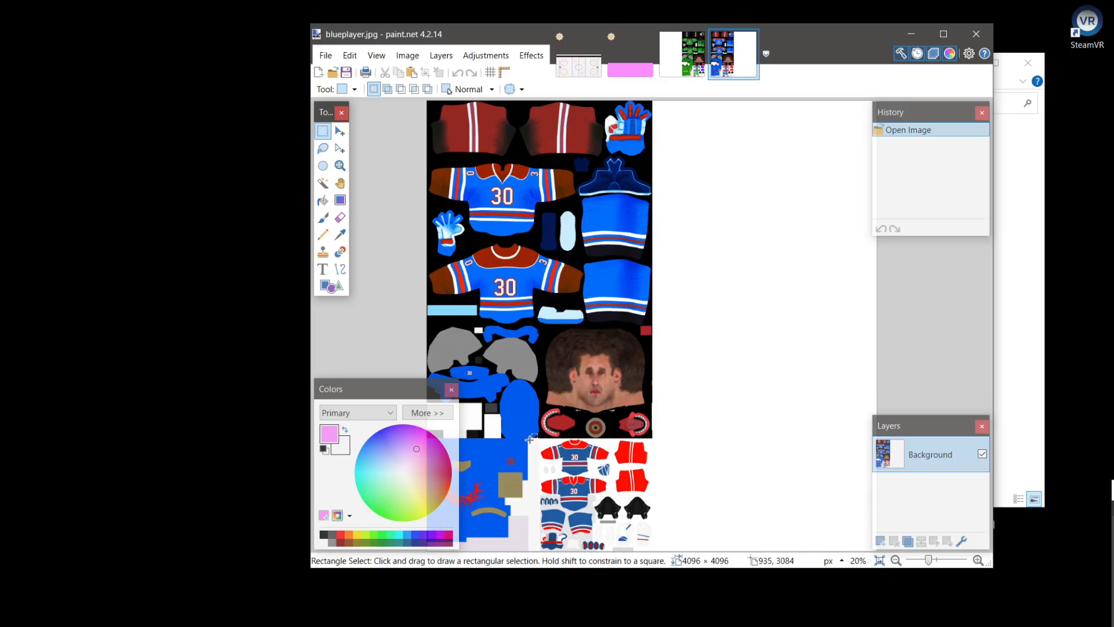
pyautogui.moveTo(528, 437); pyautogui.dragTo(652, 571)
pyautogui.scroll(5, 566, 536)
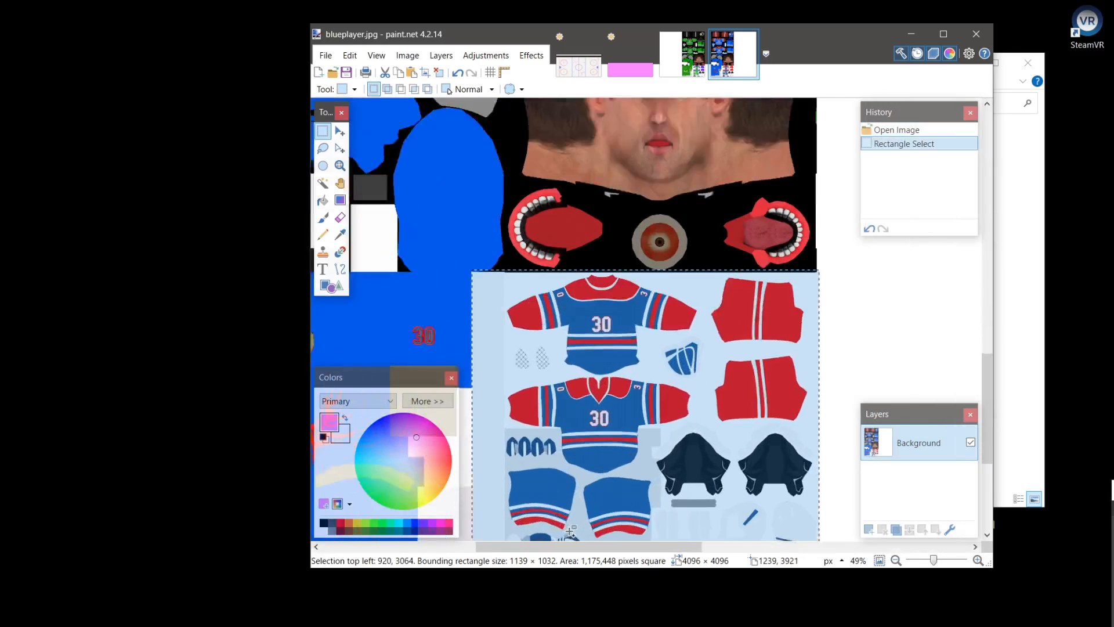
pyautogui.scroll(4, 595, 456)
pyautogui.moveTo(601, 431); pyautogui.dragTo(628, 244)
pyautogui.scroll(-1, 740, 328)
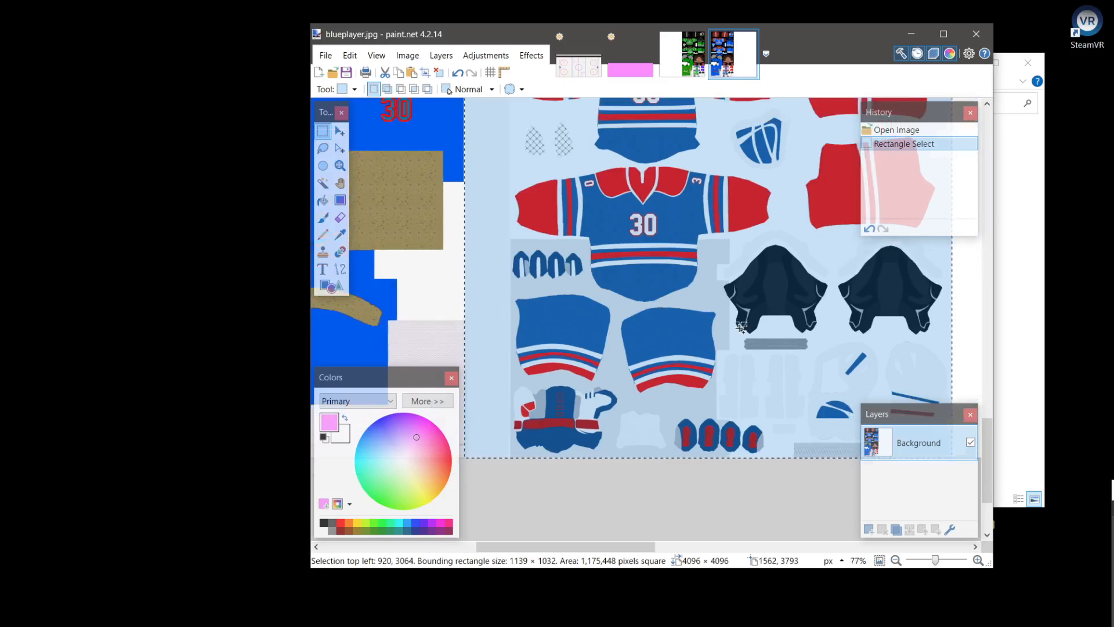
pyautogui.scroll(-1, 741, 328)
pyautogui.moveTo(728, 317); pyautogui.dragTo(655, 395)
pyautogui.scroll(-1, 688, 371)
pyautogui.click(763, 530)
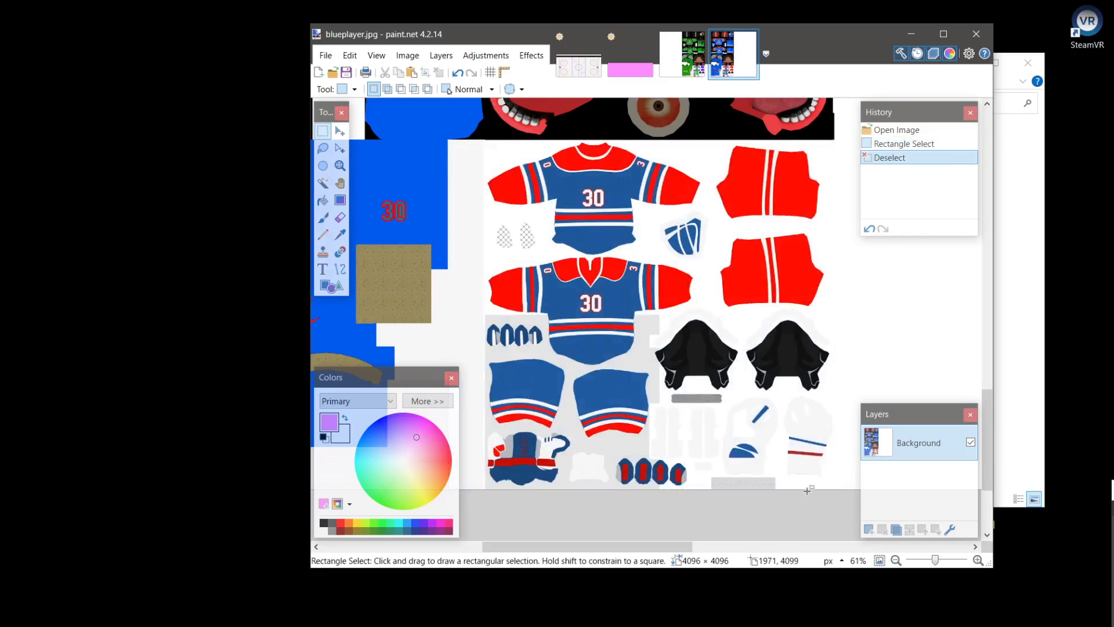
# Select the block's lower-right corner pieces, about 426 × 283 px, and add the two cage patterns and the blue mask piece to the selection
pyautogui.scroll(2, 801, 488)
pyautogui.scroll(-2, 742, 462)
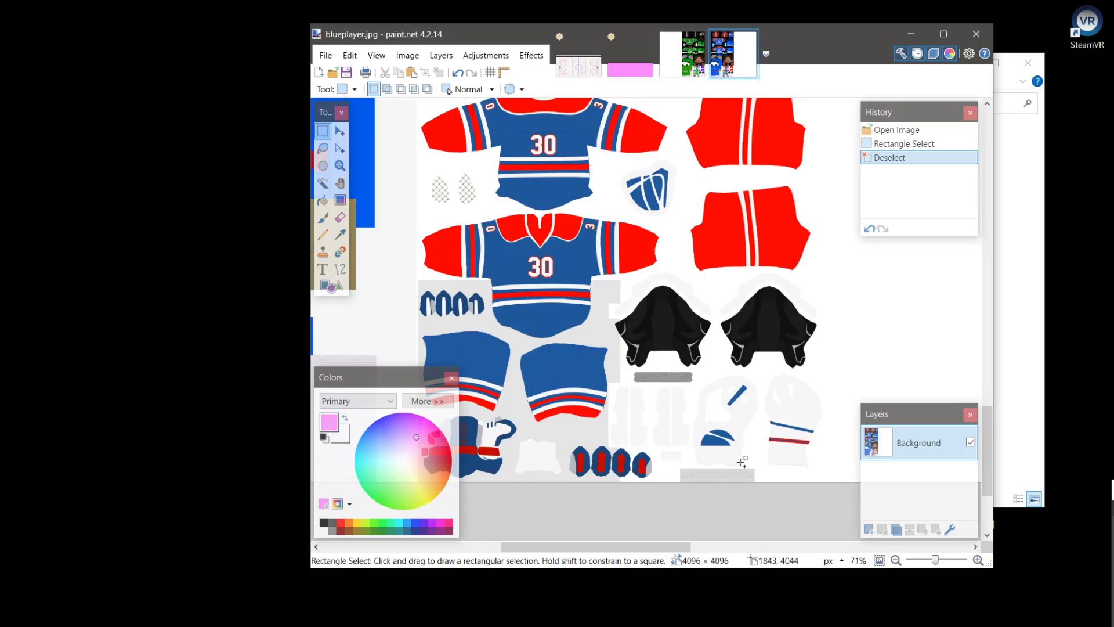
pyautogui.moveTo(837, 369); pyautogui.dragTo(669, 489)
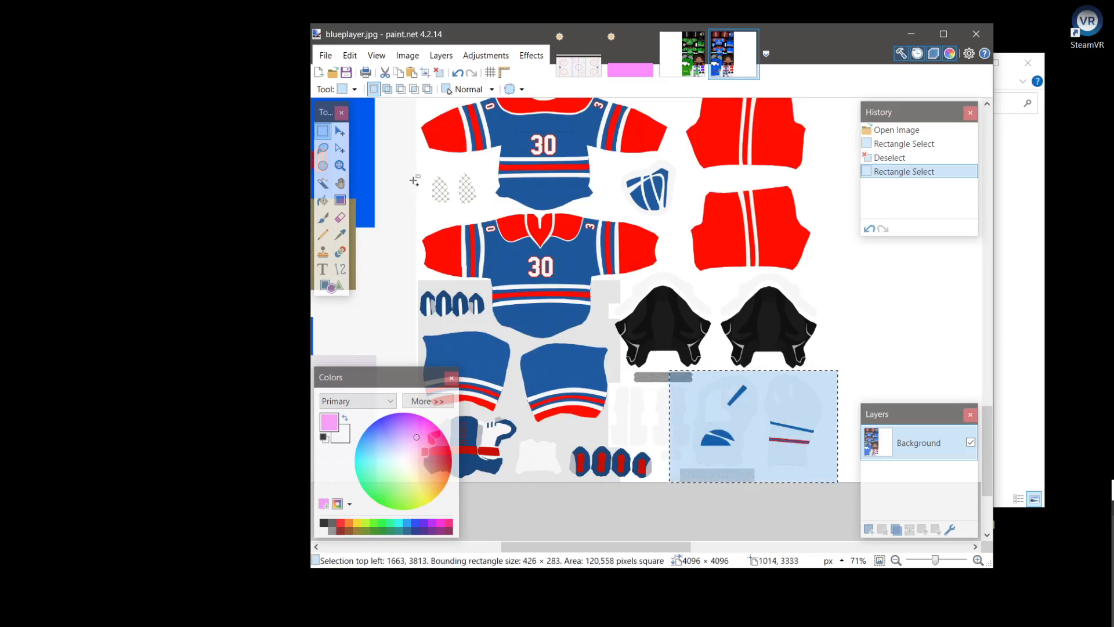
pyautogui.moveTo(424, 167); pyautogui.dragTo(482, 210)
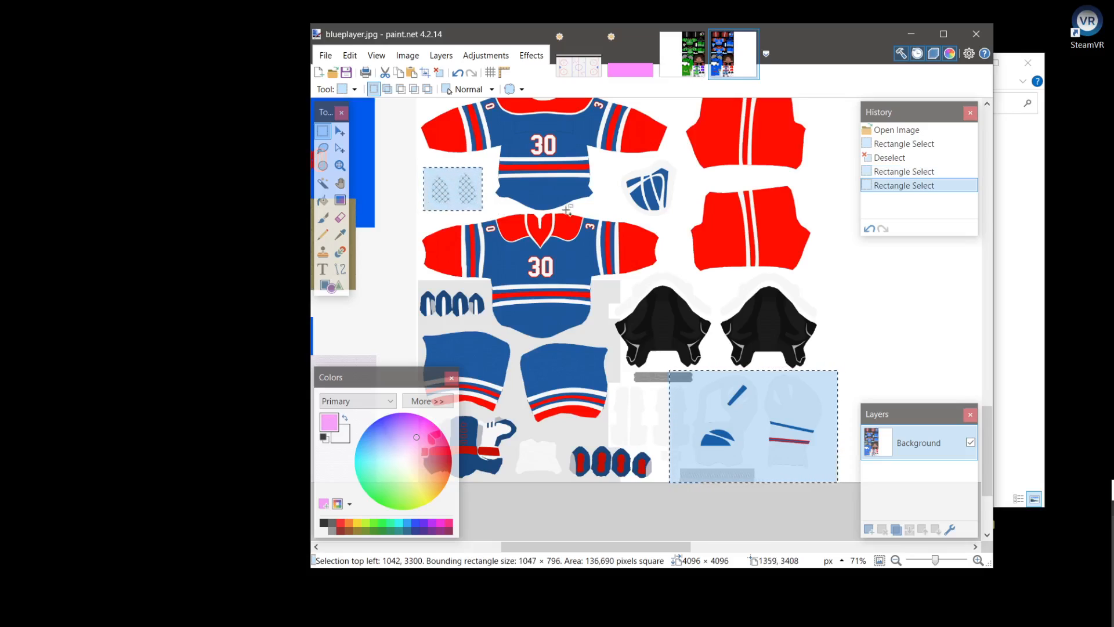
pyautogui.moveTo(617, 161); pyautogui.dragTo(684, 218)
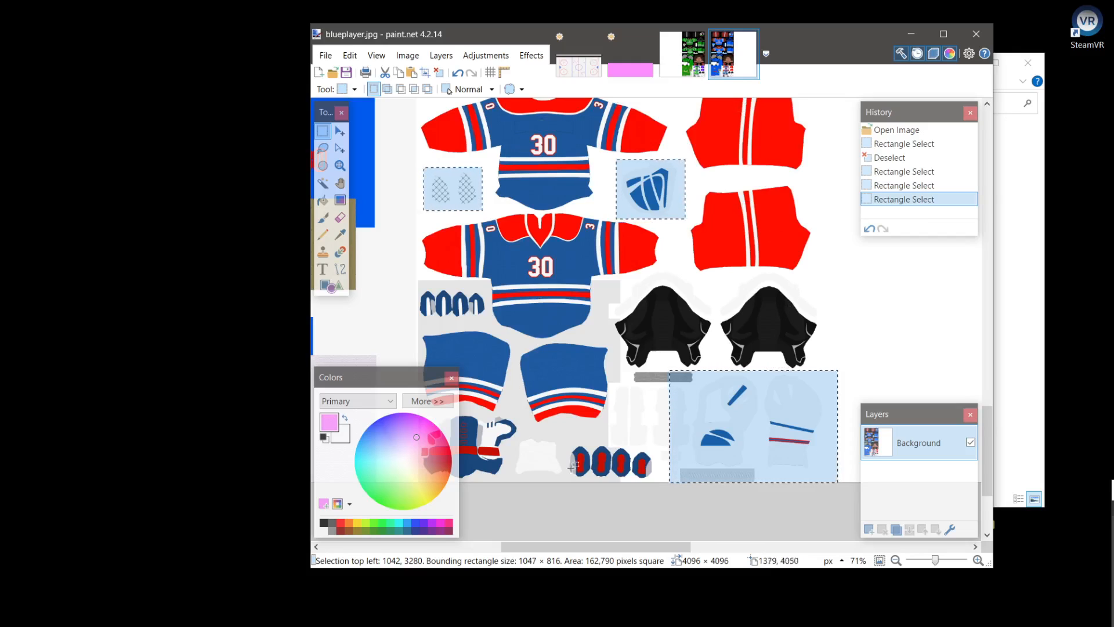
pyautogui.scroll(-4, 598, 313)
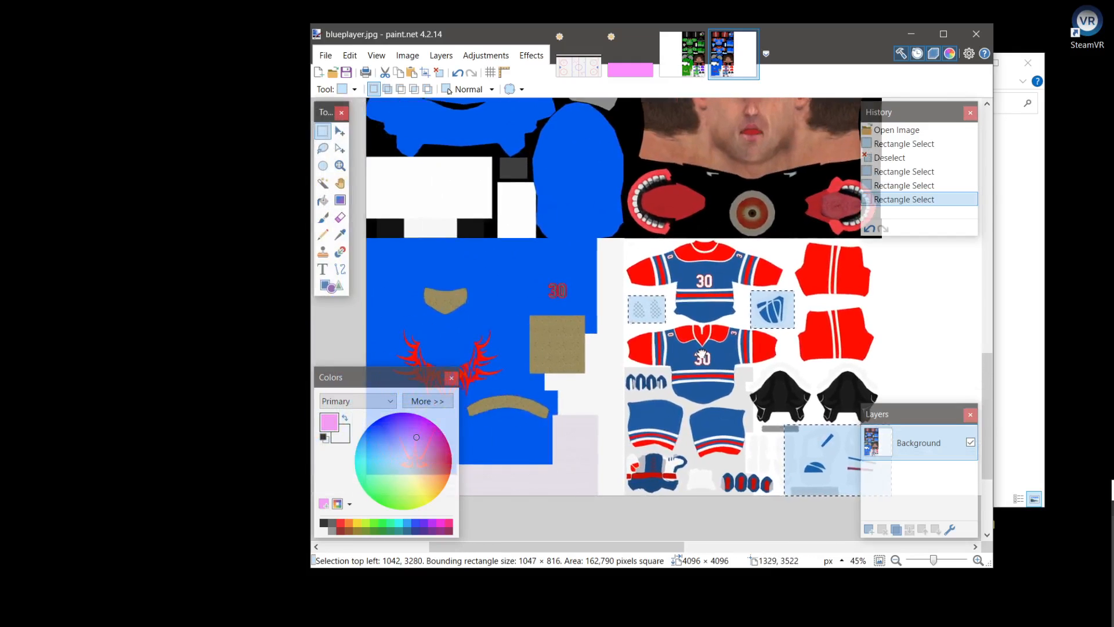
# Switch to greenplayer.jpg and select its matching lower-right corner pieces, green mask piece and cage patterns together
pyautogui.click(689, 59)
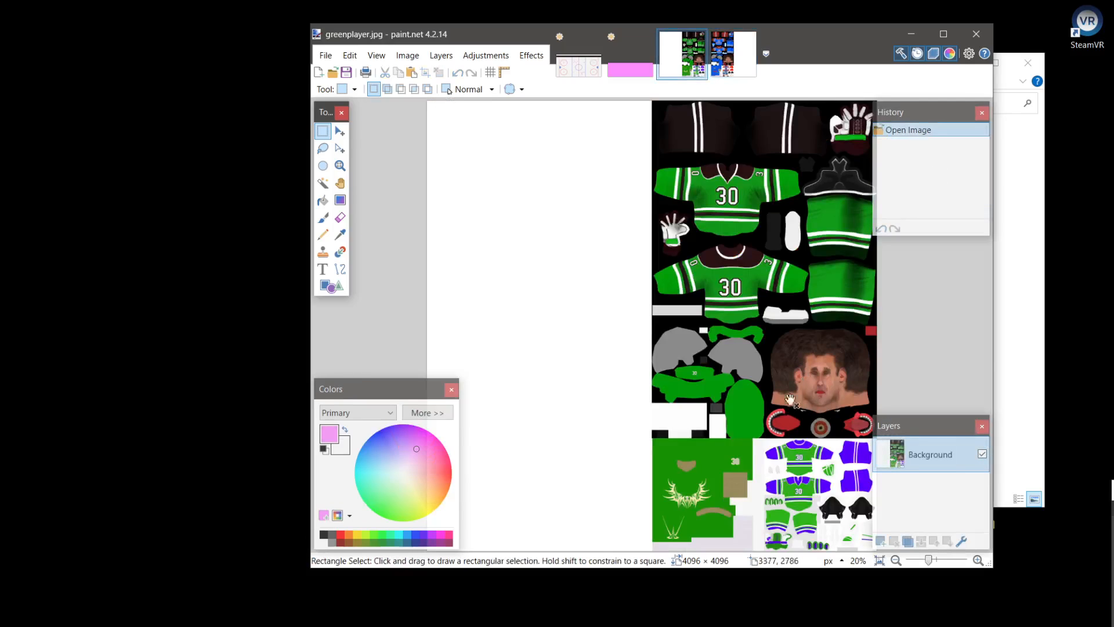
pyautogui.scroll(3, 820, 461)
pyautogui.moveTo(820, 463); pyautogui.dragTo(650, 294)
pyautogui.moveTo(712, 409); pyautogui.dragTo(849, 494)
pyautogui.moveTo(672, 225); pyautogui.dragTo(732, 264)
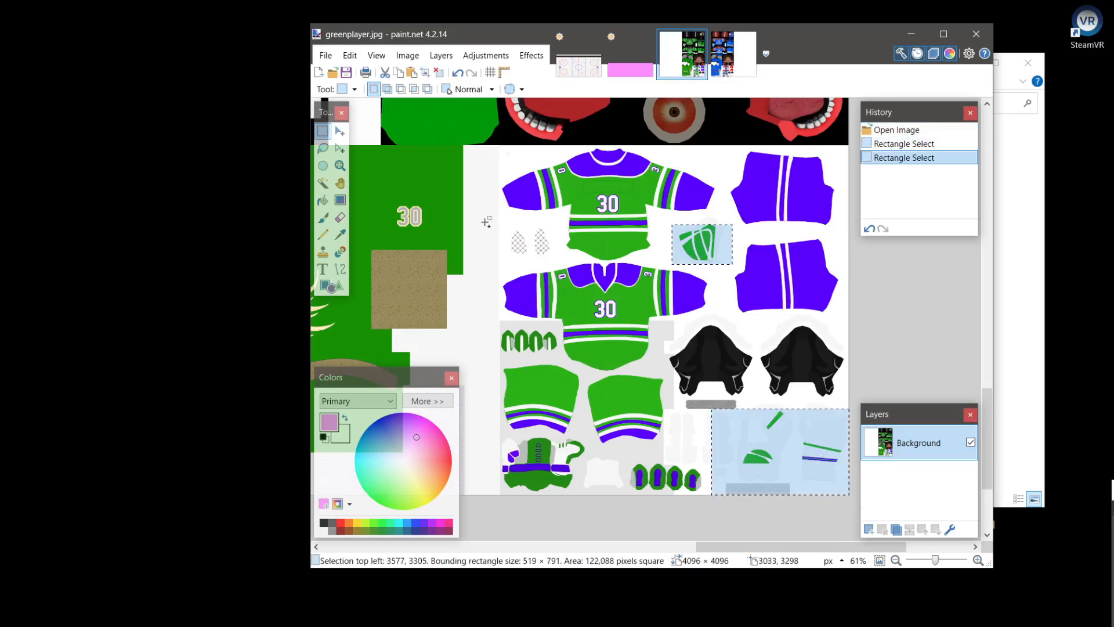
pyautogui.moveTo(479, 219); pyautogui.dragTo(562, 261)
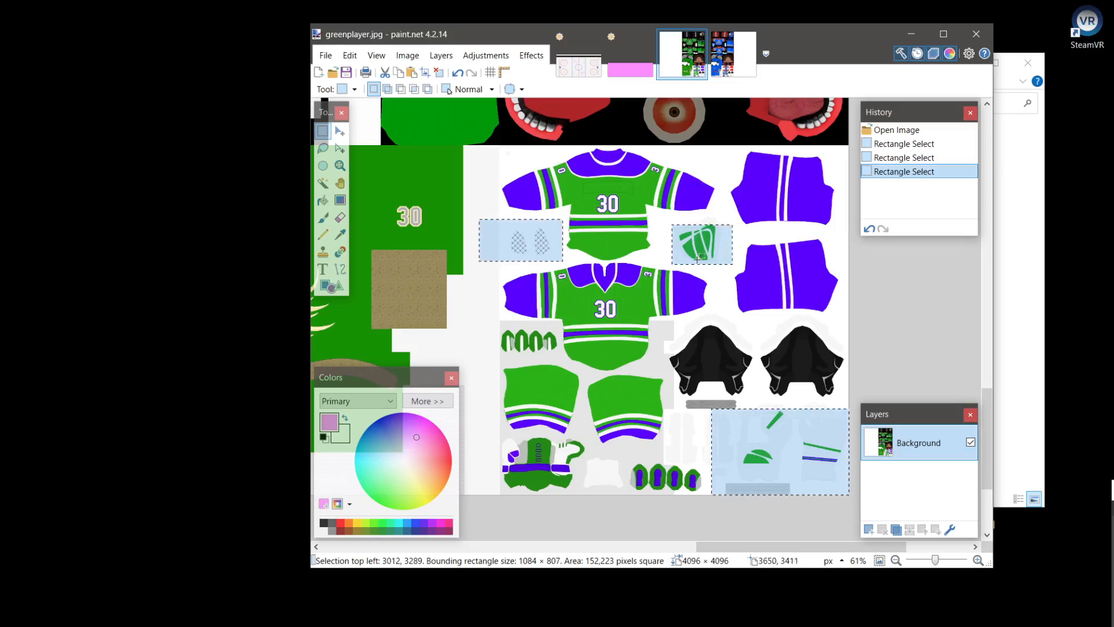
pyautogui.scroll(-4, 625, 417)
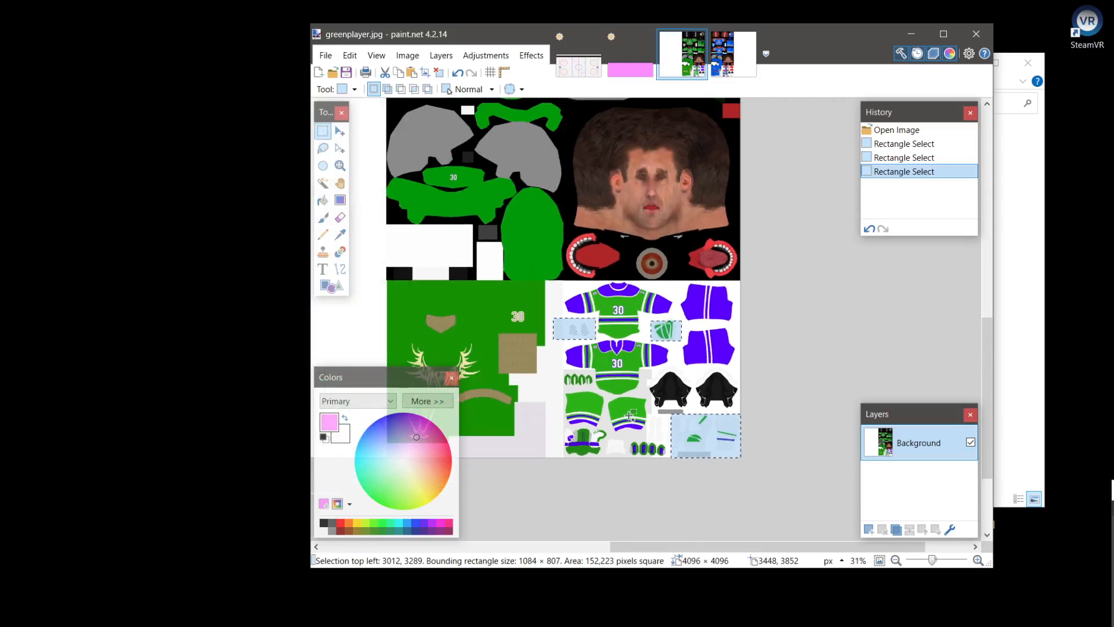
# Select in turn the emblem block of about 951 × 1007 px, the face block, and the helmet block of about 1038 × 1081 px
pyautogui.moveTo(616, 297); pyautogui.dragTo(763, 454)
pyautogui.moveTo(764, 180); pyautogui.dragTo(641, 313)
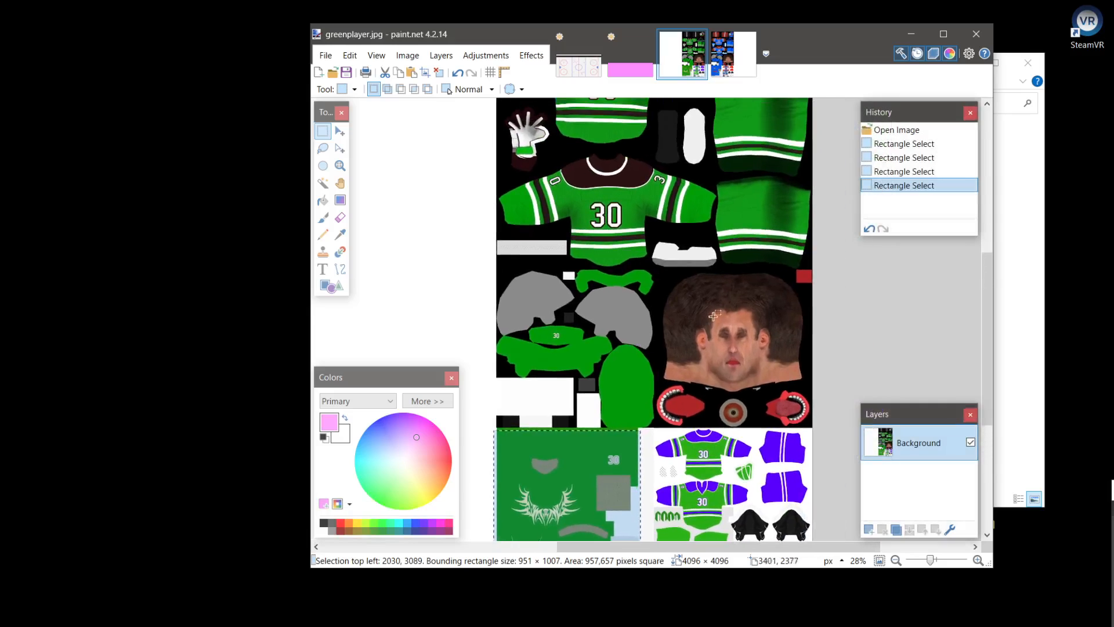
pyautogui.moveTo(652, 272); pyautogui.dragTo(815, 427)
pyautogui.click(641, 364)
pyautogui.moveTo(498, 261); pyautogui.dragTo(657, 427)
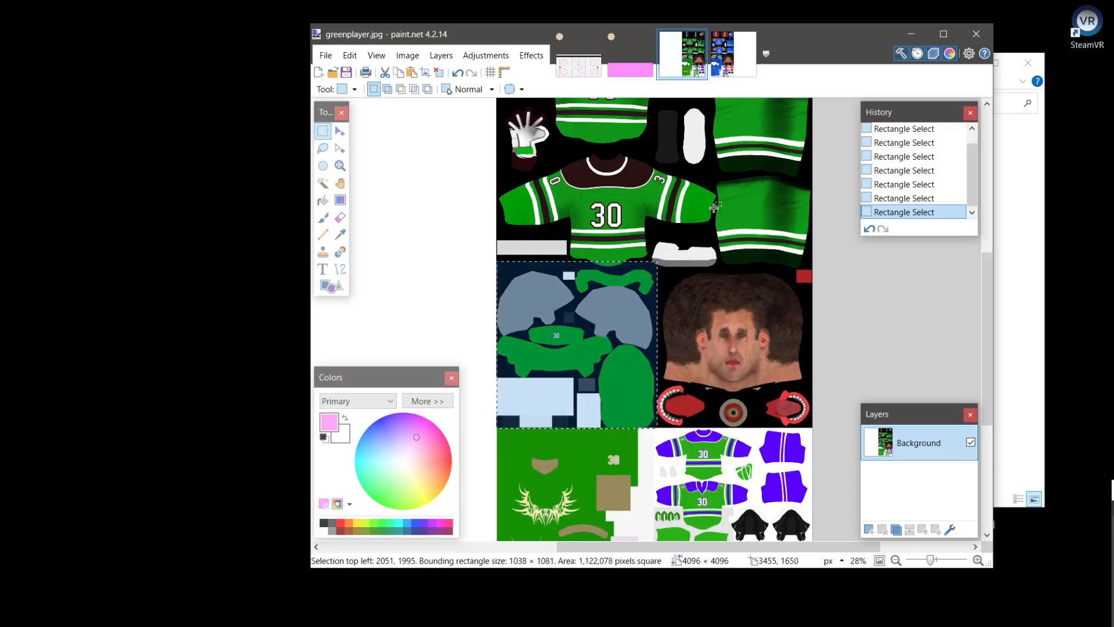
# Replace the helmet selection with one of about 2074 × 2018 px around the large green jerseys, gloves and trousers, and drop it
pyautogui.scroll(5, 723, 422)
pyautogui.click(787, 290)
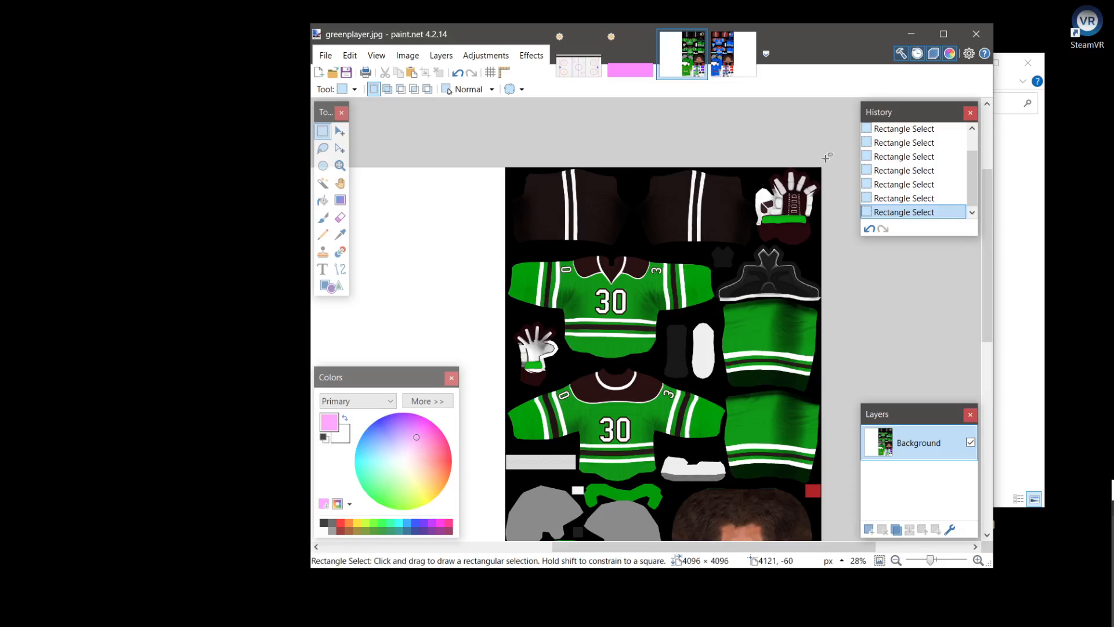
pyautogui.moveTo(826, 157); pyautogui.dragTo(501, 479)
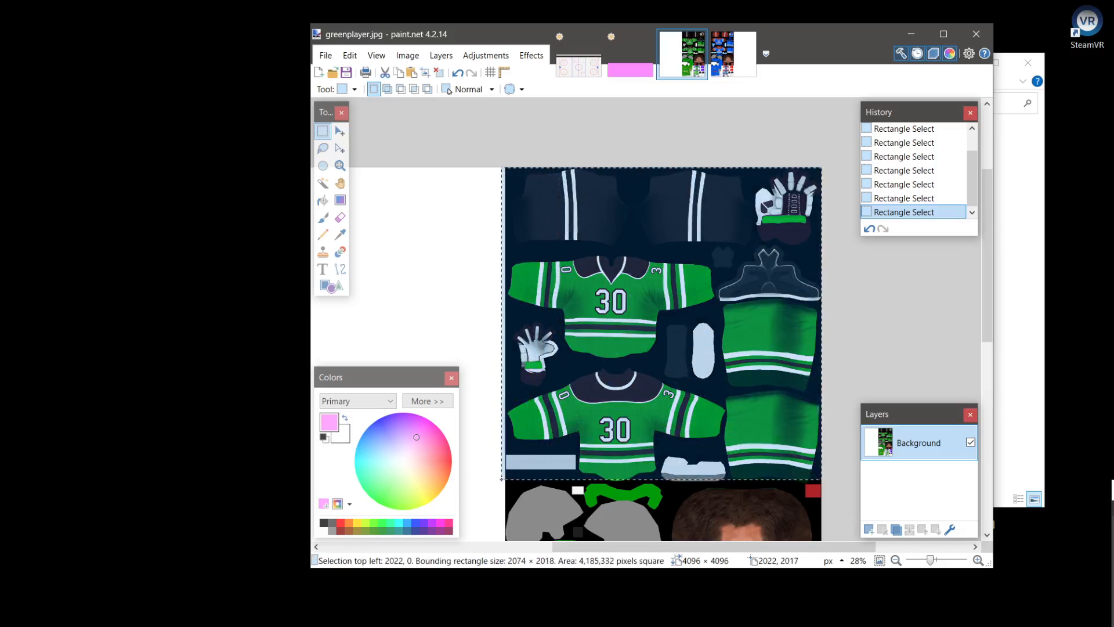
pyautogui.click(877, 347)
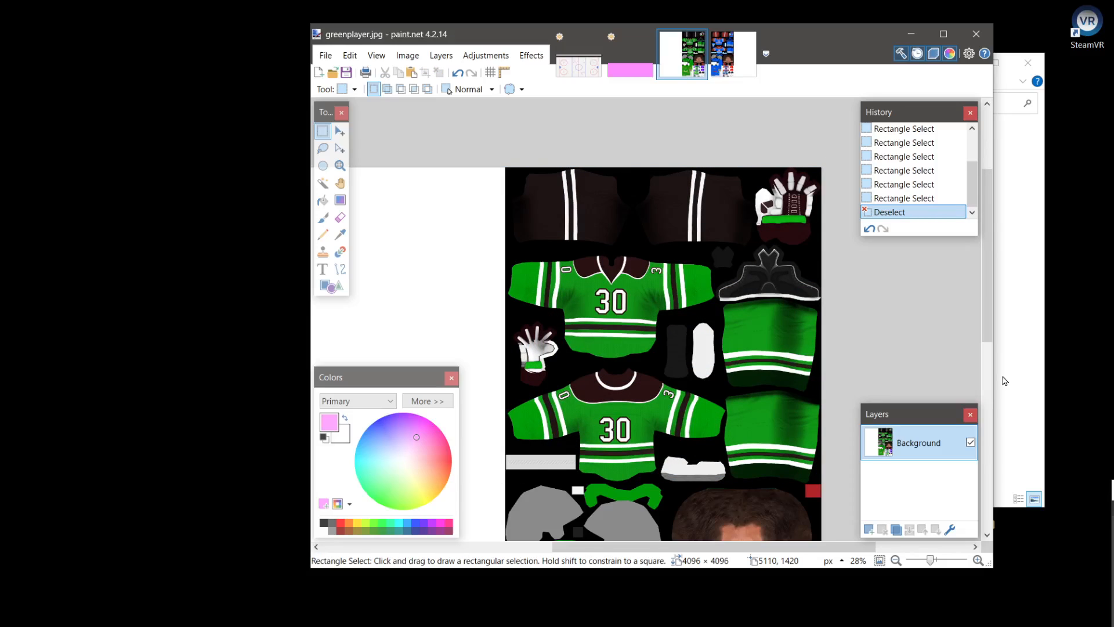